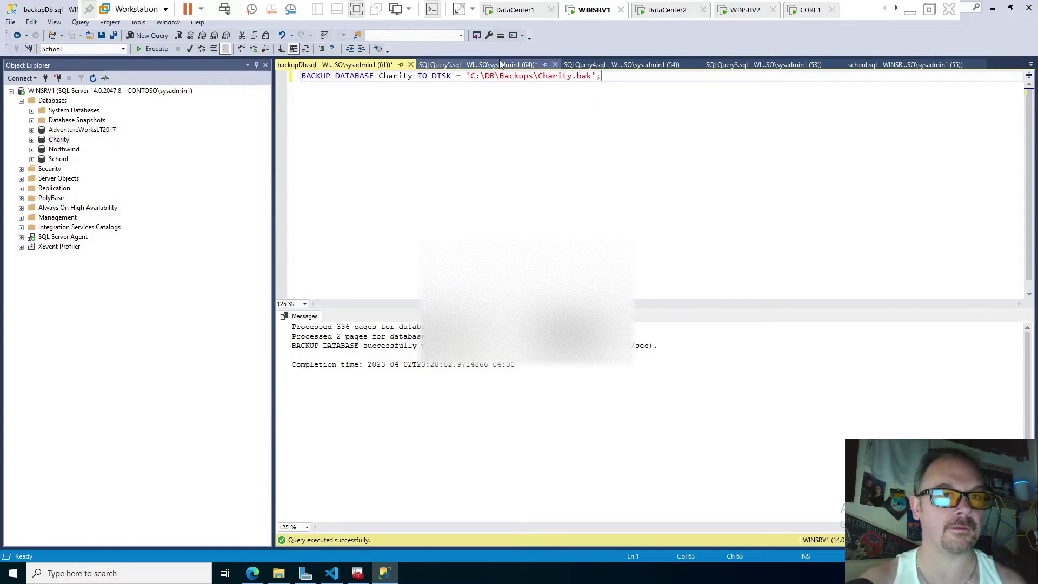
Switch to the DataCenter1 VM and sign in with the domain account password
click(502, 10)
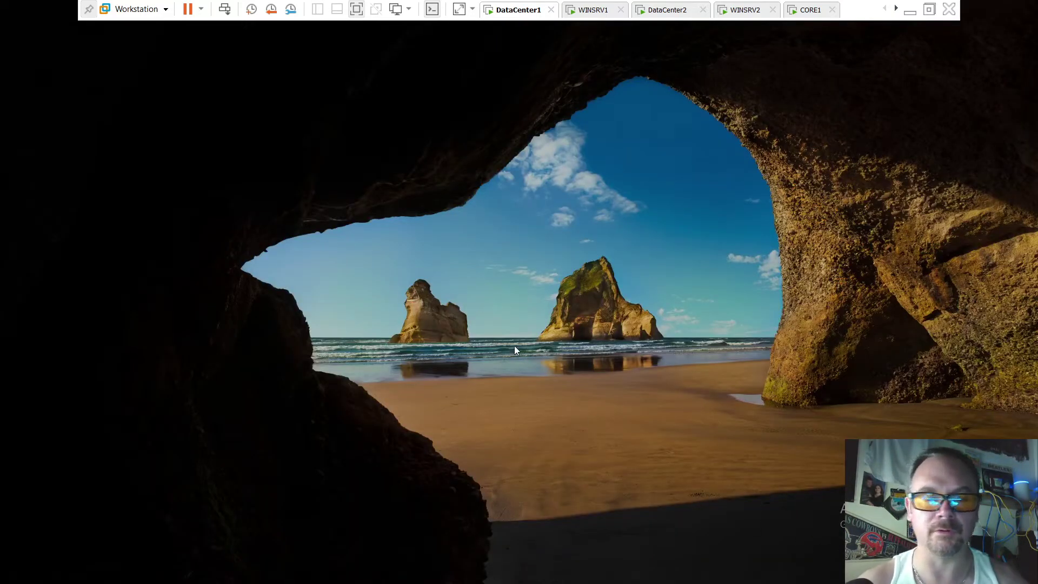
click(563, 328)
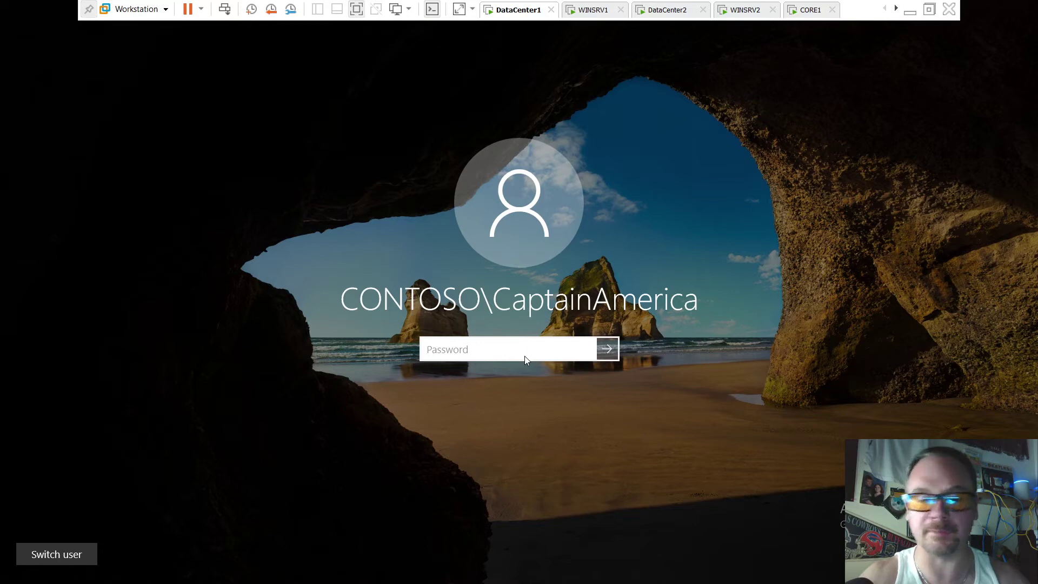
text(pass)
key(BackSpace)
key(BackSpace)
key(BackSpace)
key(BackSpace)
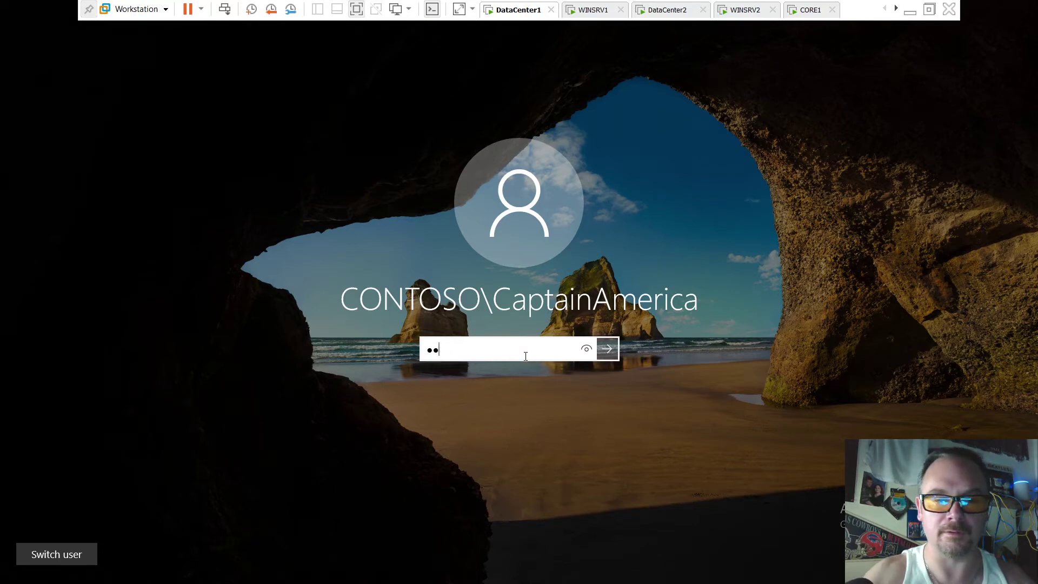
text(Password1)
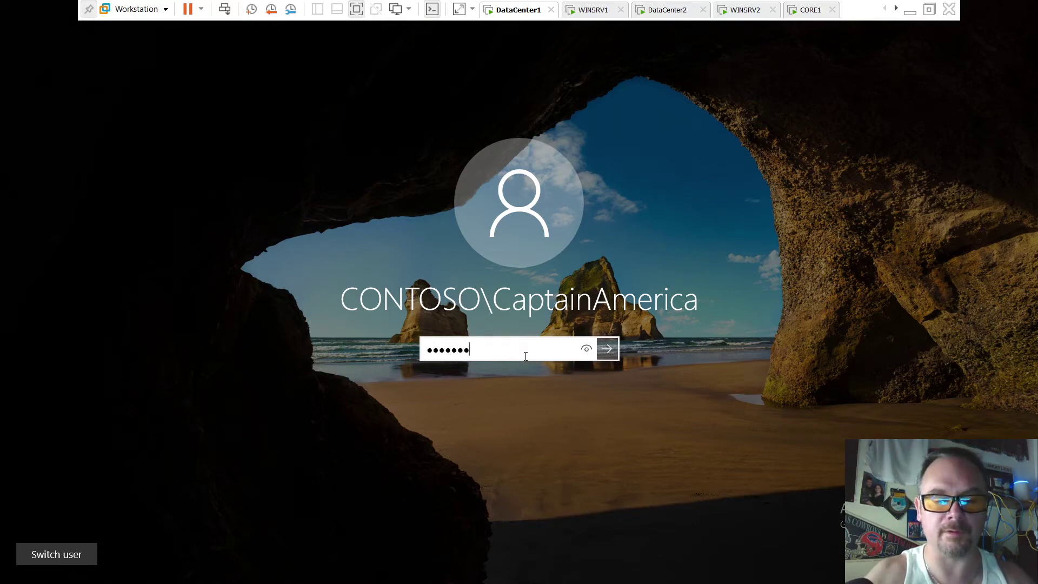
key(Return)
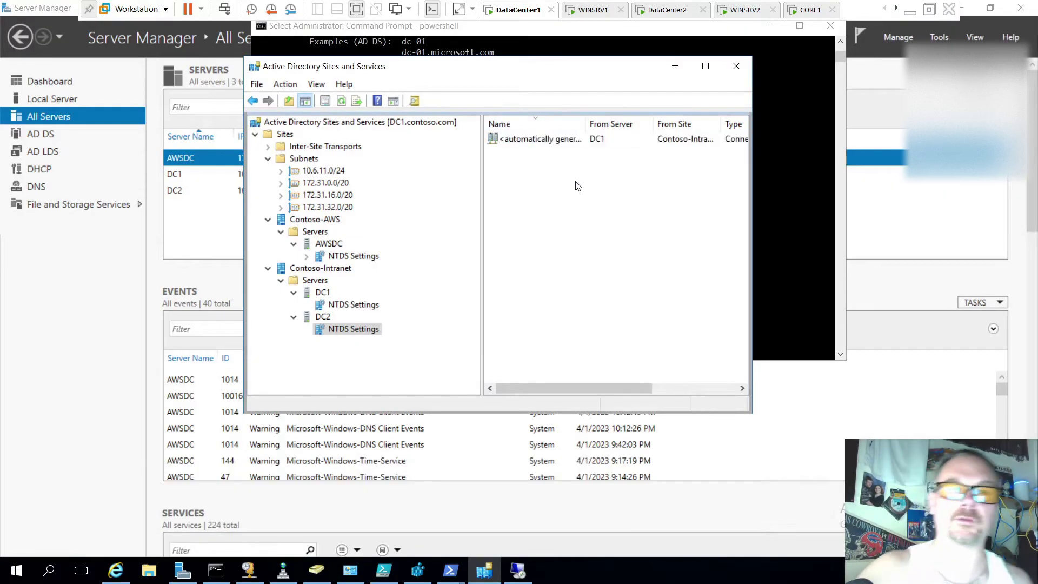
drag(584, 67, 631, 70)
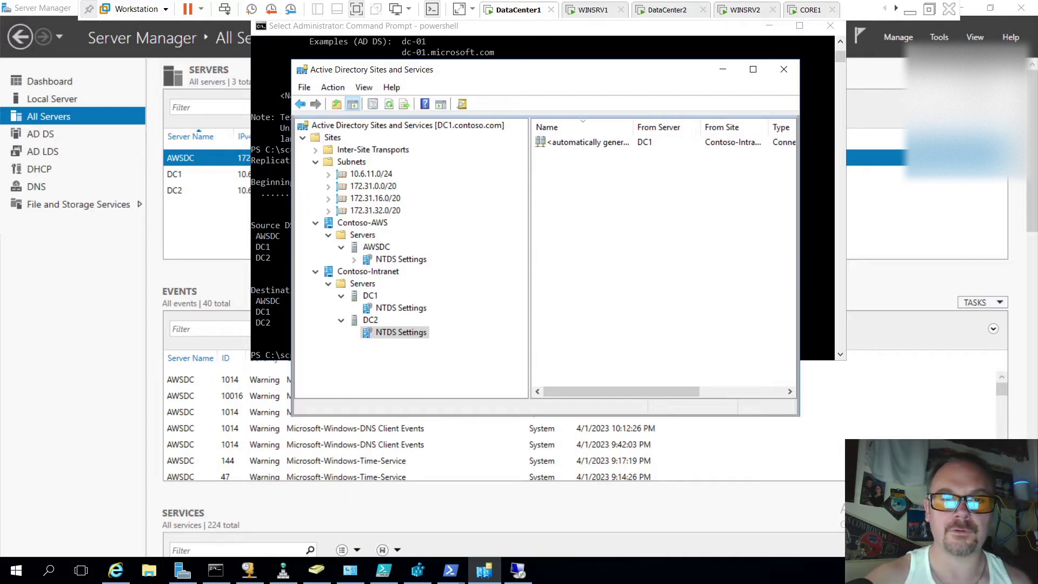
Close and disconnect the Remote Desktop session window from the taskbar
click(520, 574)
right_click(517, 572)
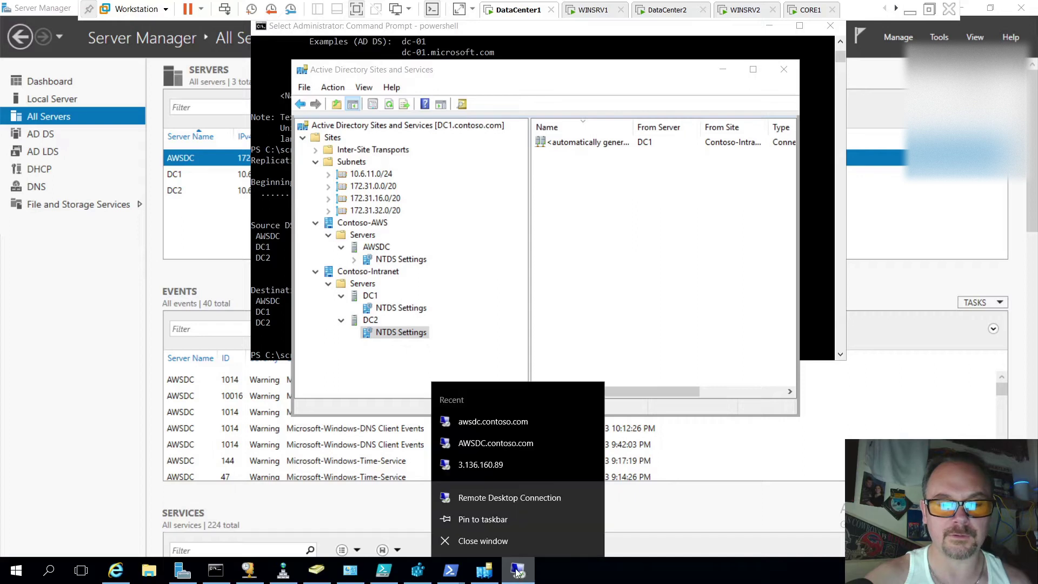
click(515, 547)
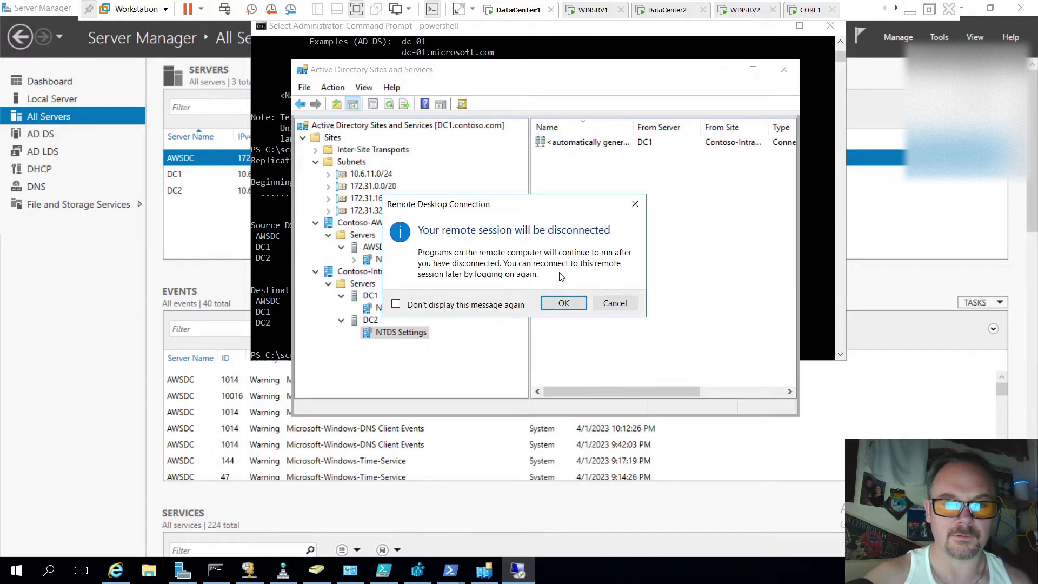
click(562, 303)
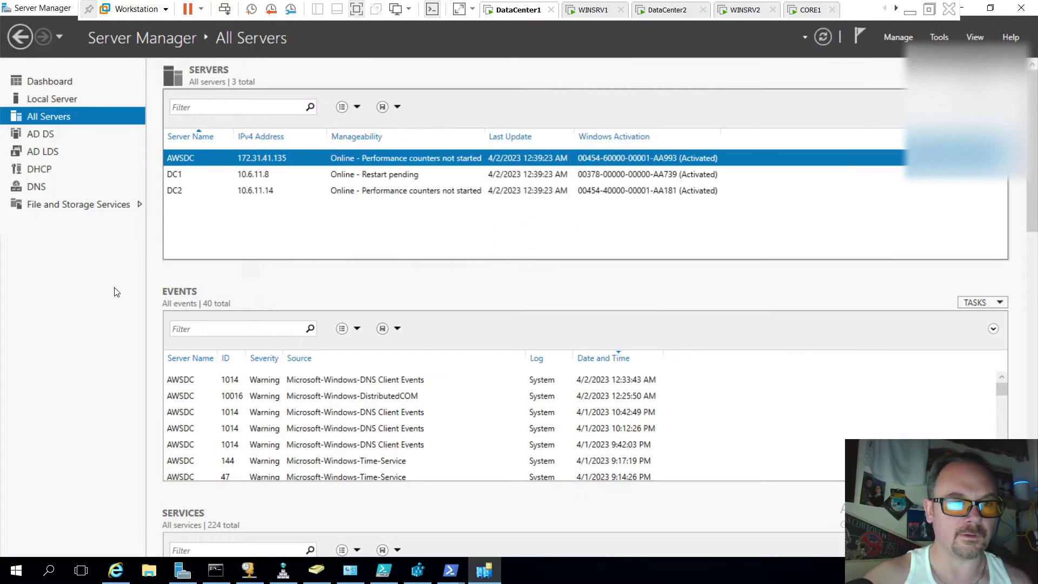
Review DC1, DC2 and AWSDC in All Servers, then refresh AWSDC's status
click(287, 179)
click(296, 190)
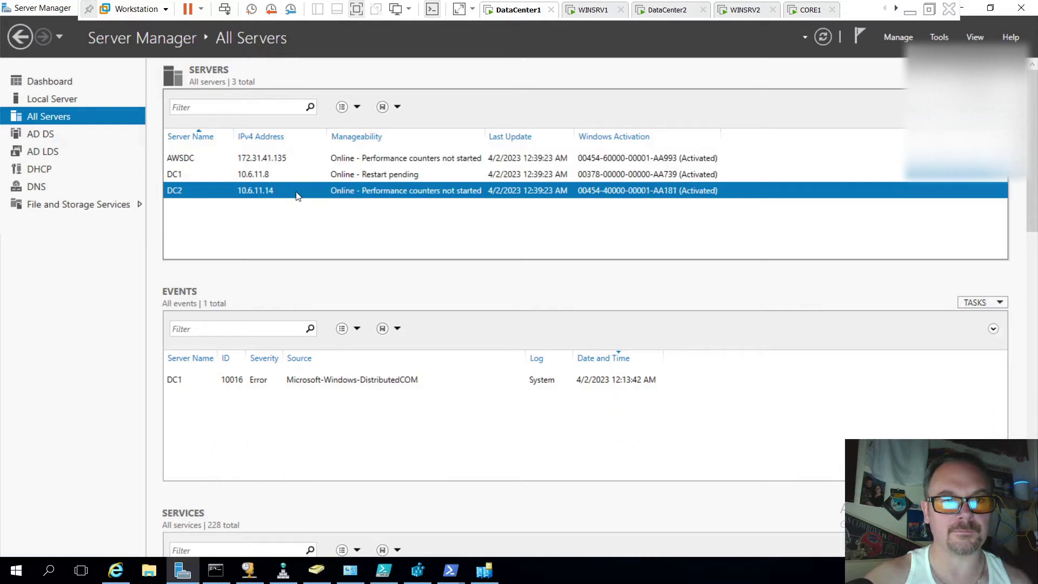
click(315, 181)
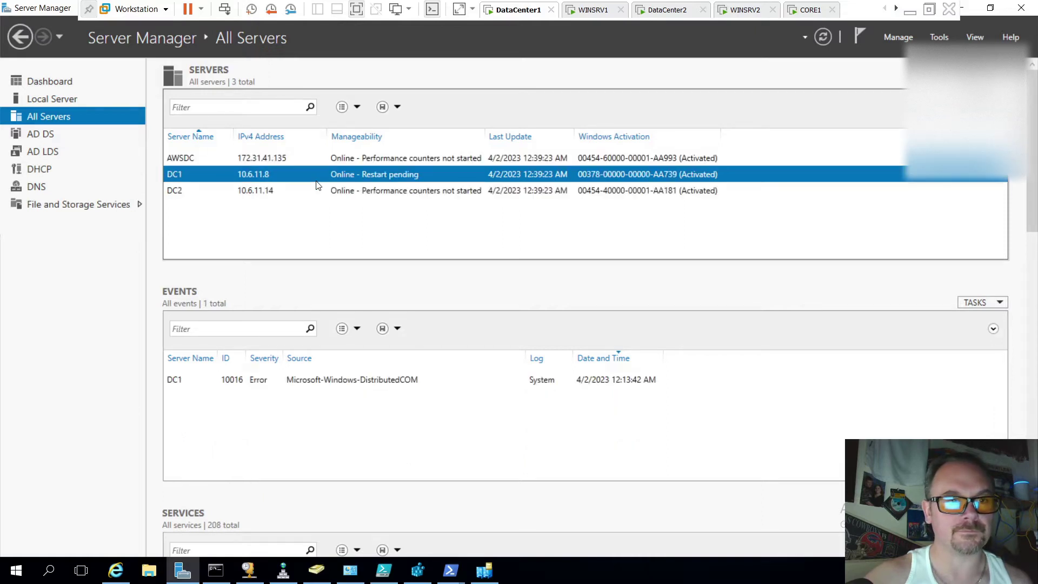
click(343, 158)
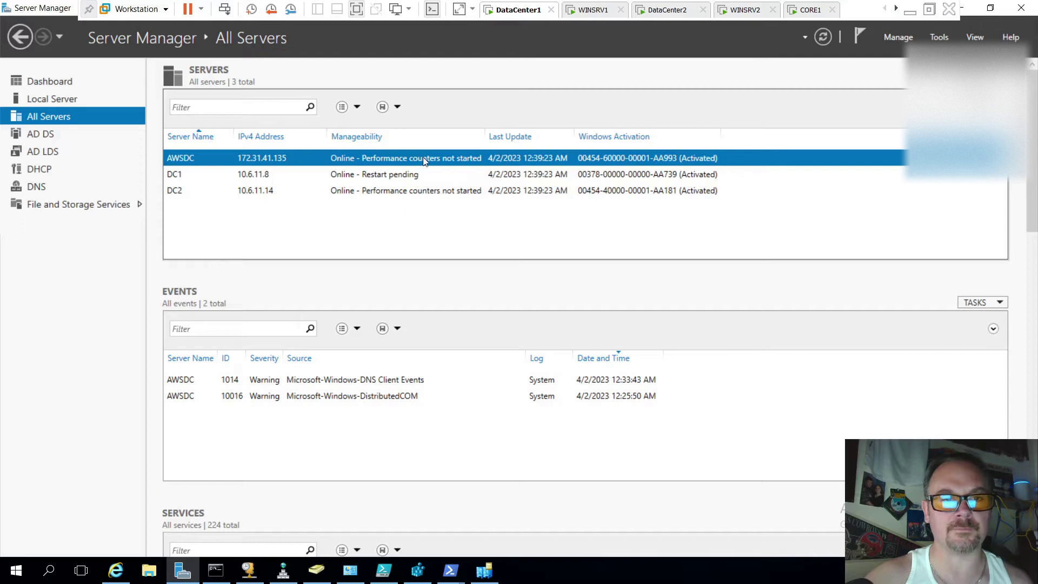
right_click(297, 162)
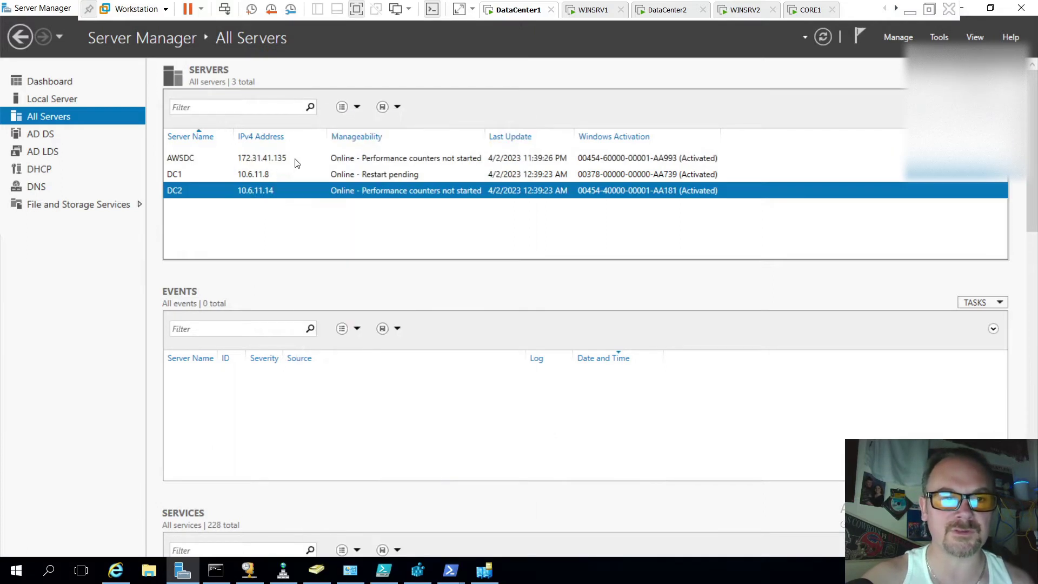
click(297, 160)
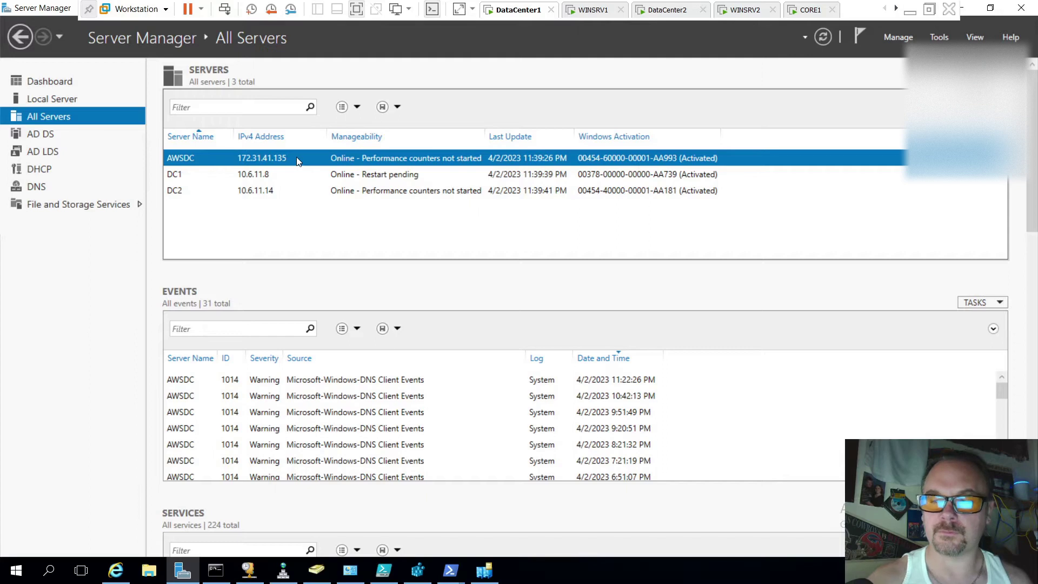
Start a Remote Desktop Connection to AWSDC and submit the account password
right_click(298, 158)
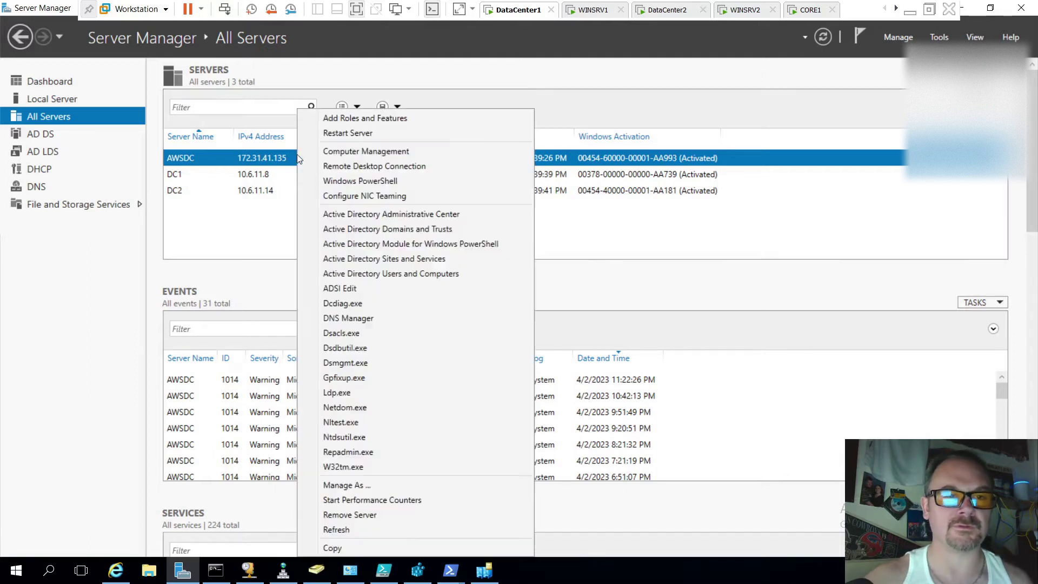
click(400, 164)
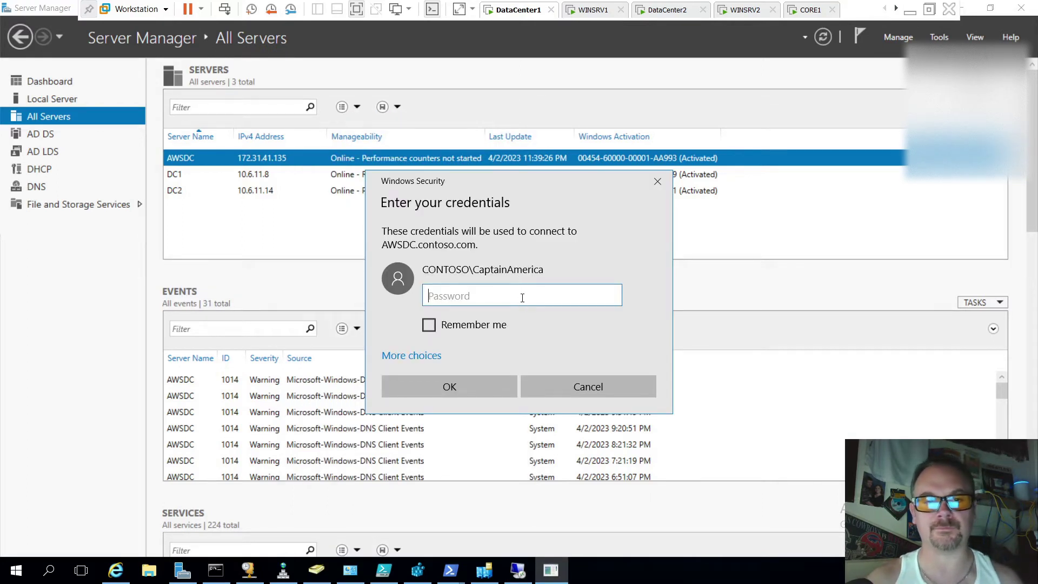
text(*********)
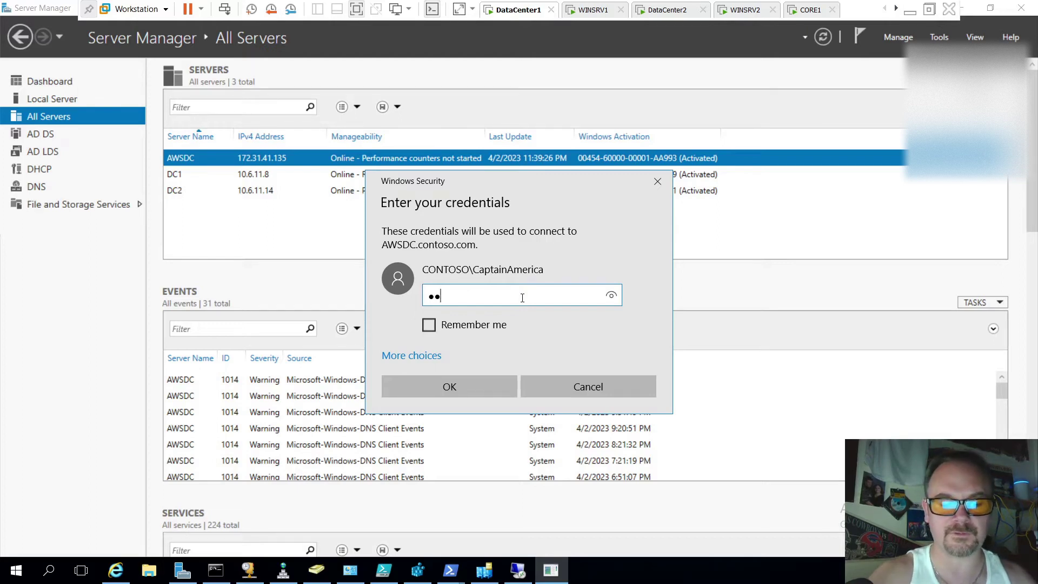
text(*)
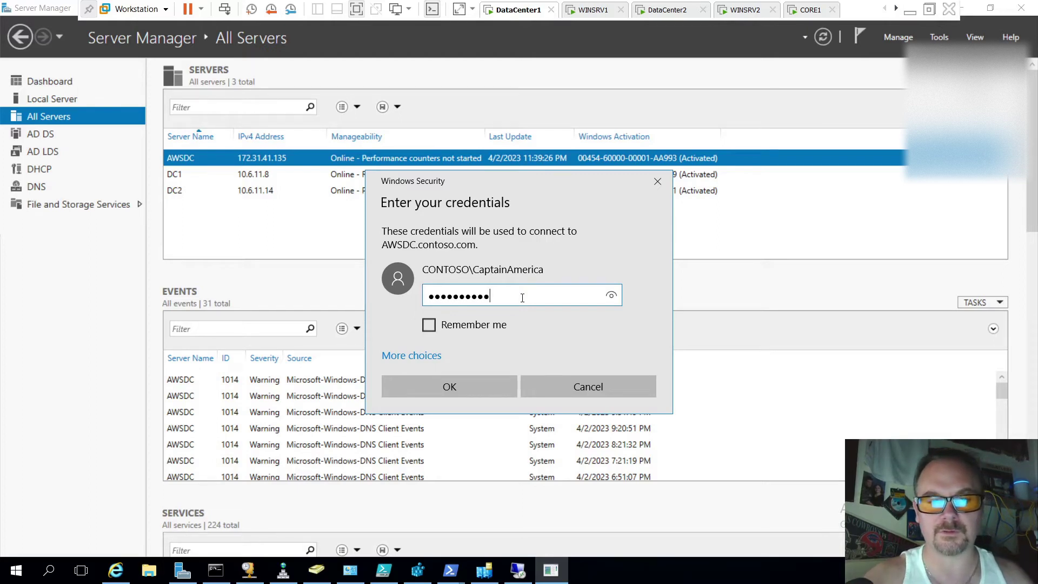
key(Return)
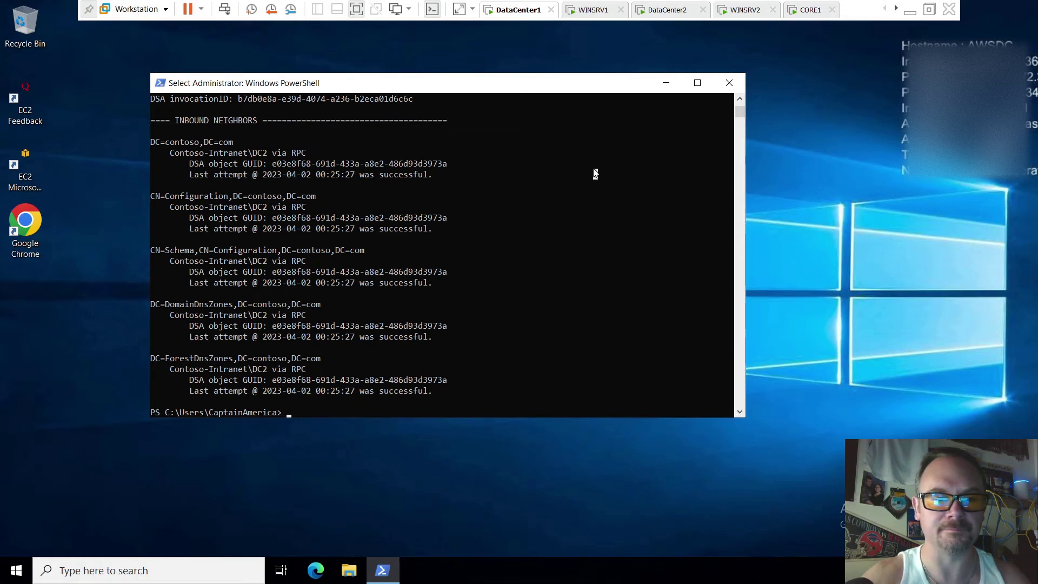
Rerun repadmin /showrepl on AWSDC to confirm successful 23:40 replication from DC2
right_click(595, 173)
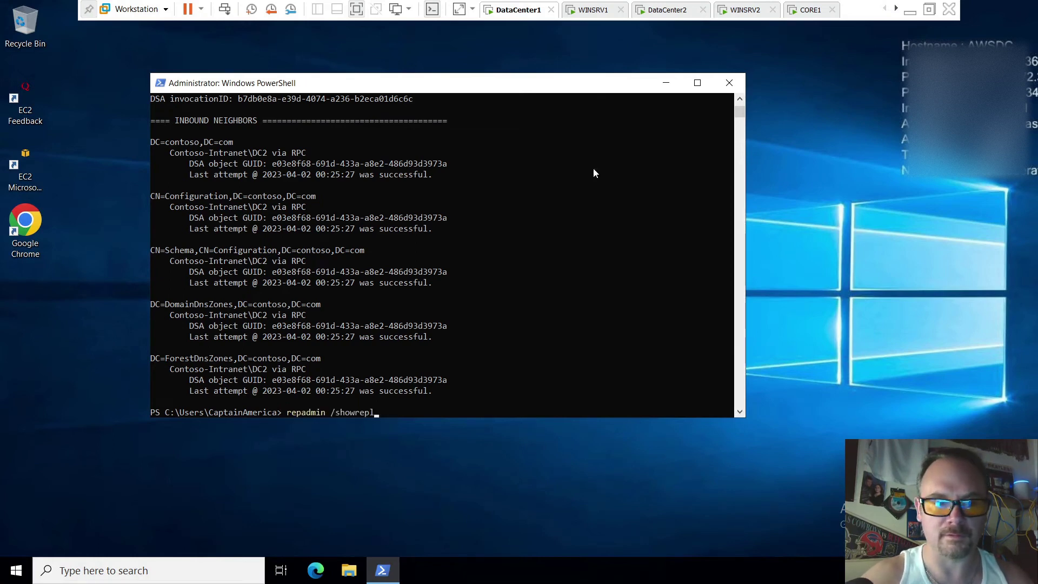
key(Return)
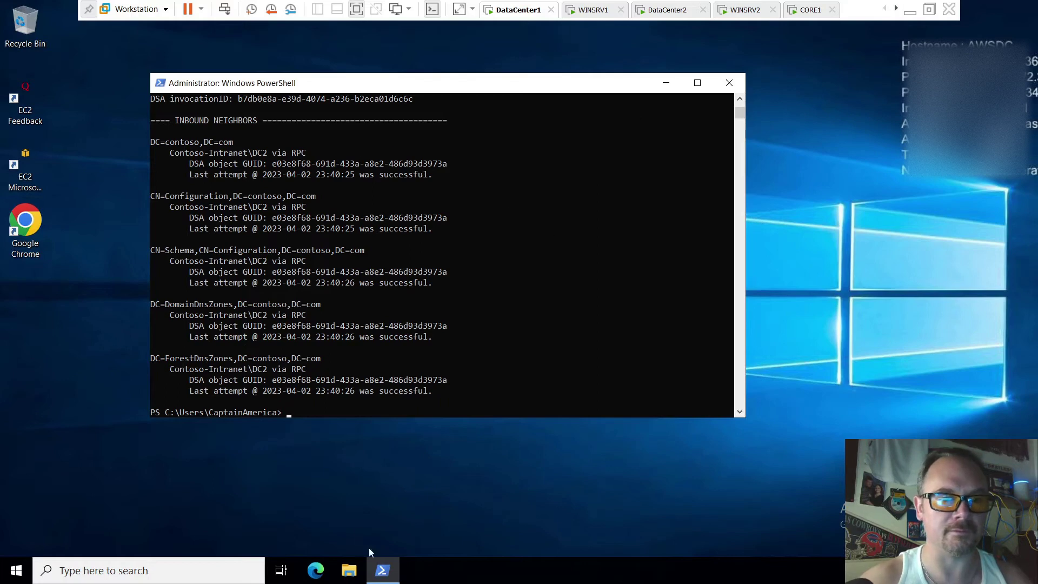
click(8, 578)
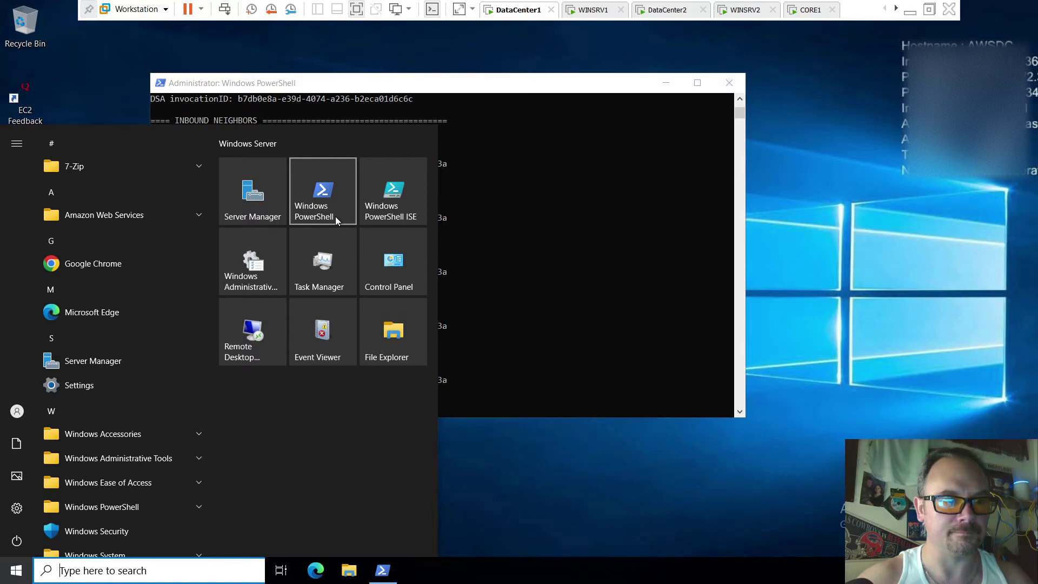
Launch Active Directory Users and Computers and Active Directory Sites and Services from Windows Administrative Tools
click(169, 457)
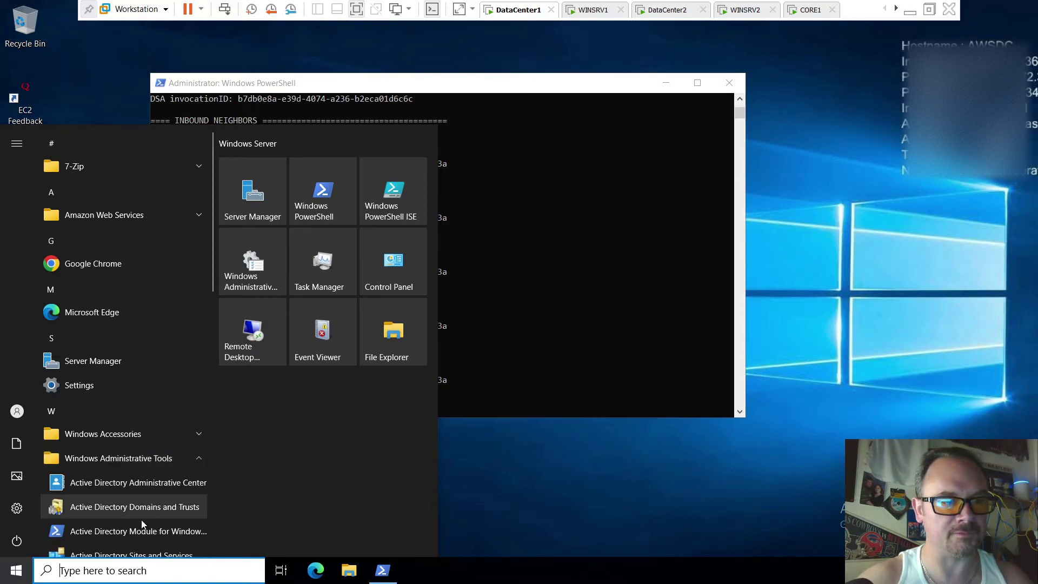
scroll(154, 508, down, 3)
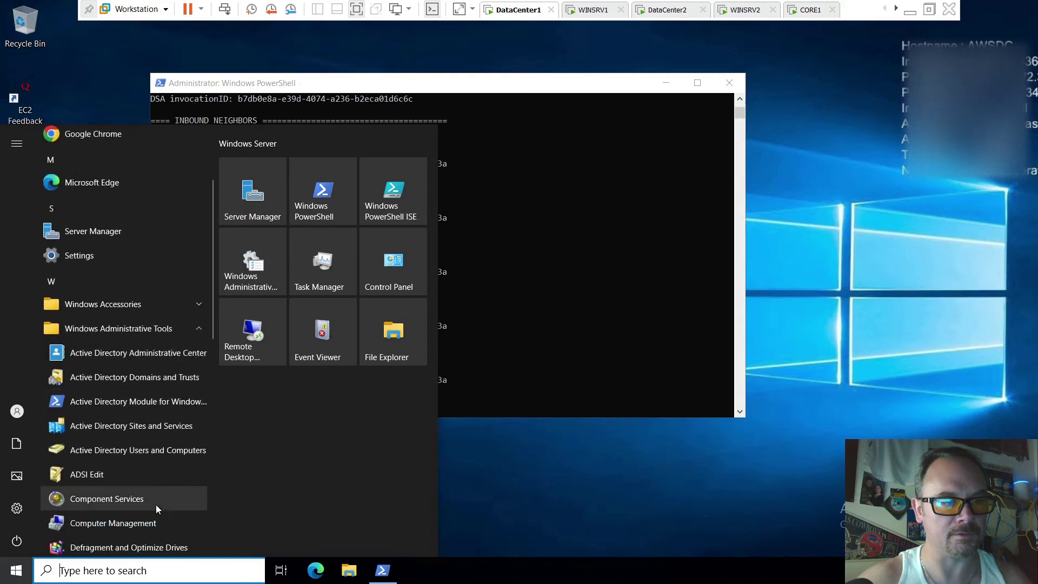
click(166, 455)
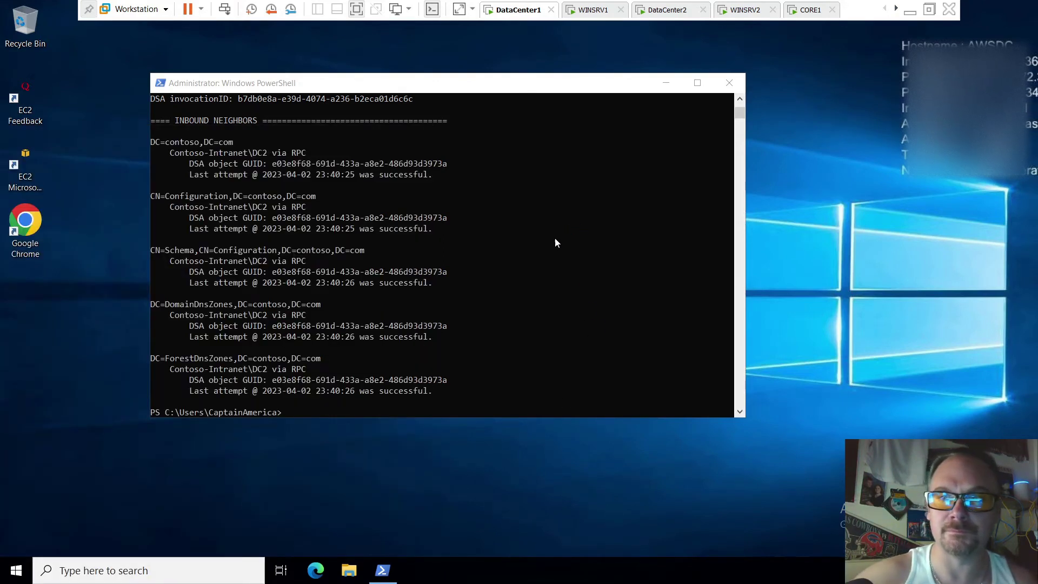
click(16, 571)
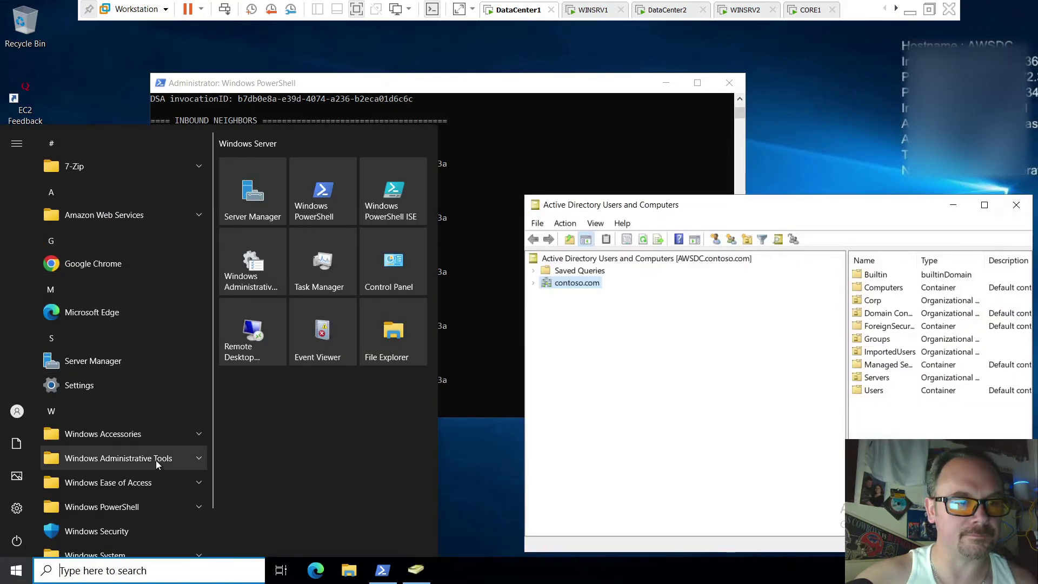
click(177, 459)
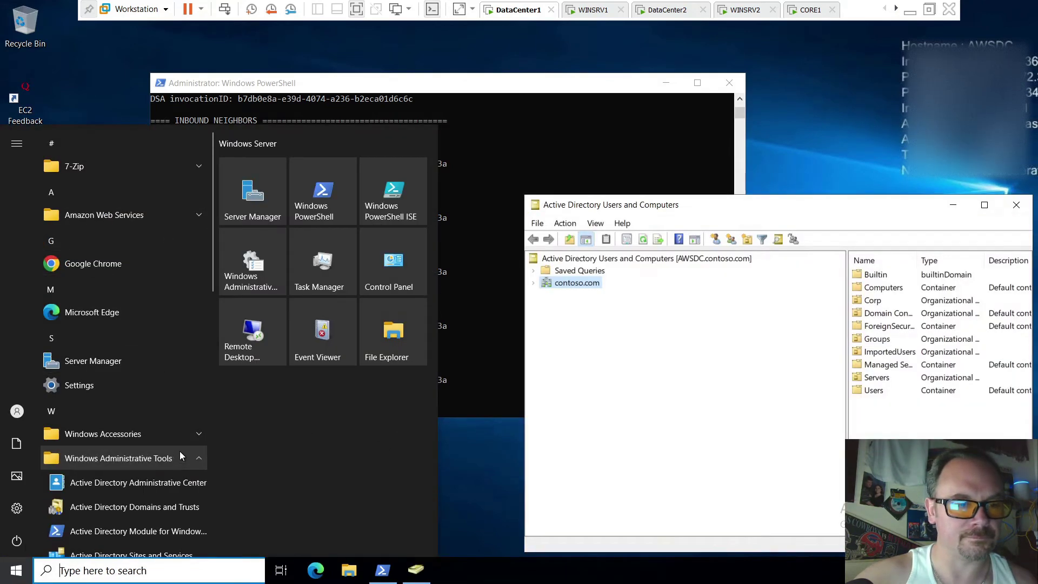
scroll(180, 451, down, 2)
click(184, 489)
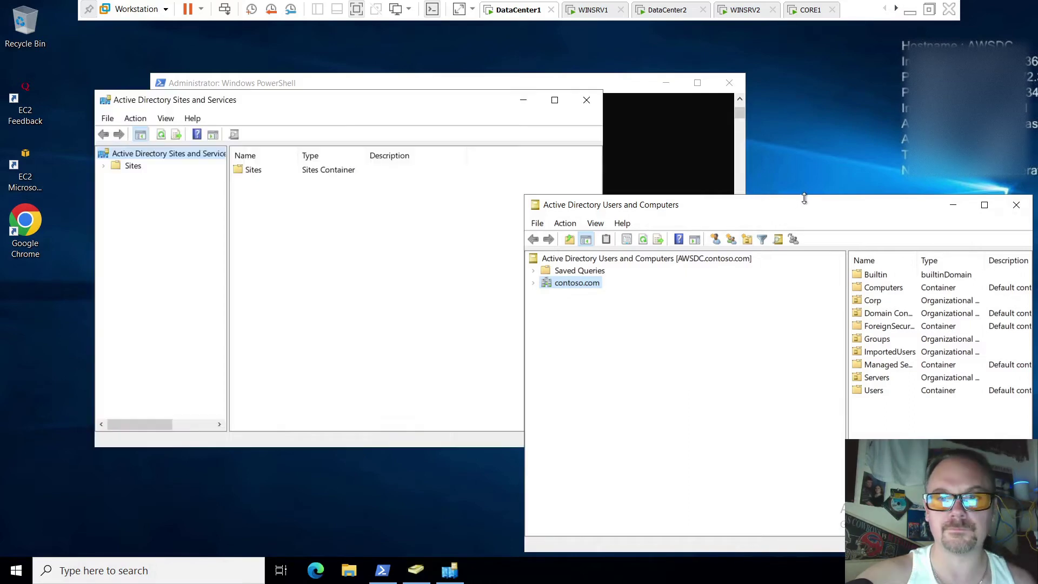
Expand Sites to show AWSDC under Contoso-AWS and DC1, DC2 under Contoso-Intranet
click(104, 166)
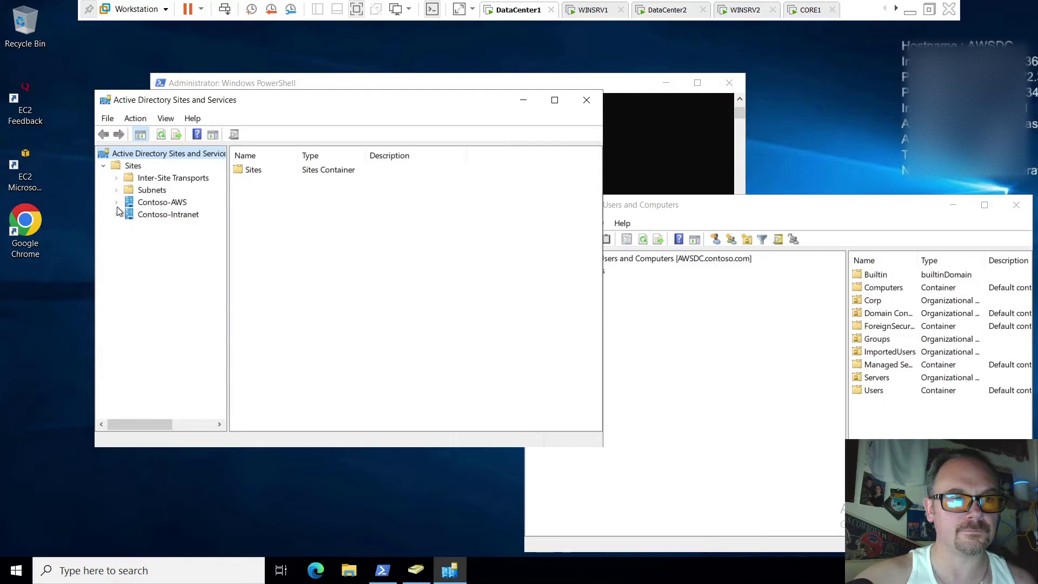
click(116, 202)
click(116, 226)
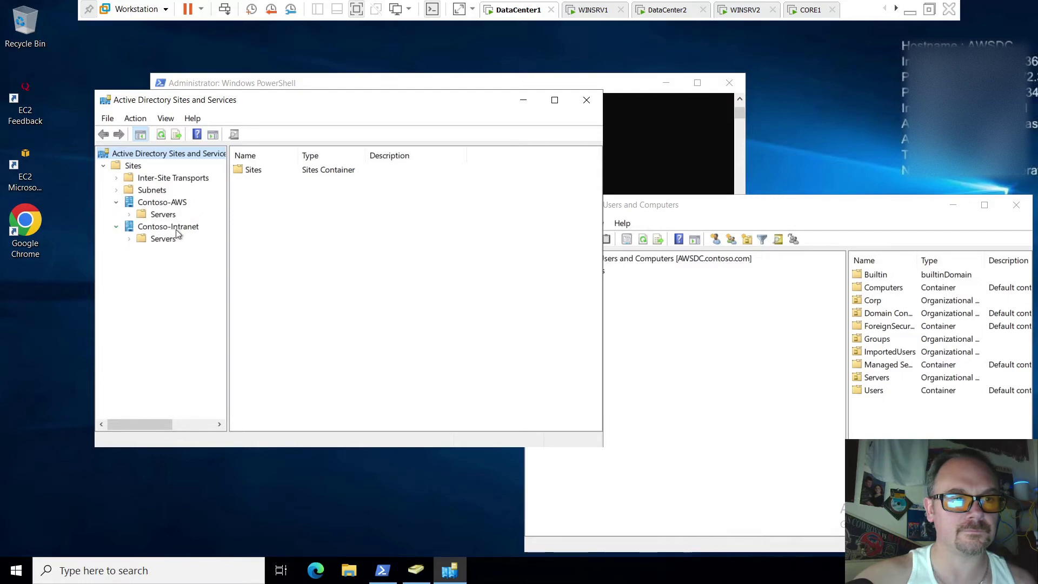
click(129, 239)
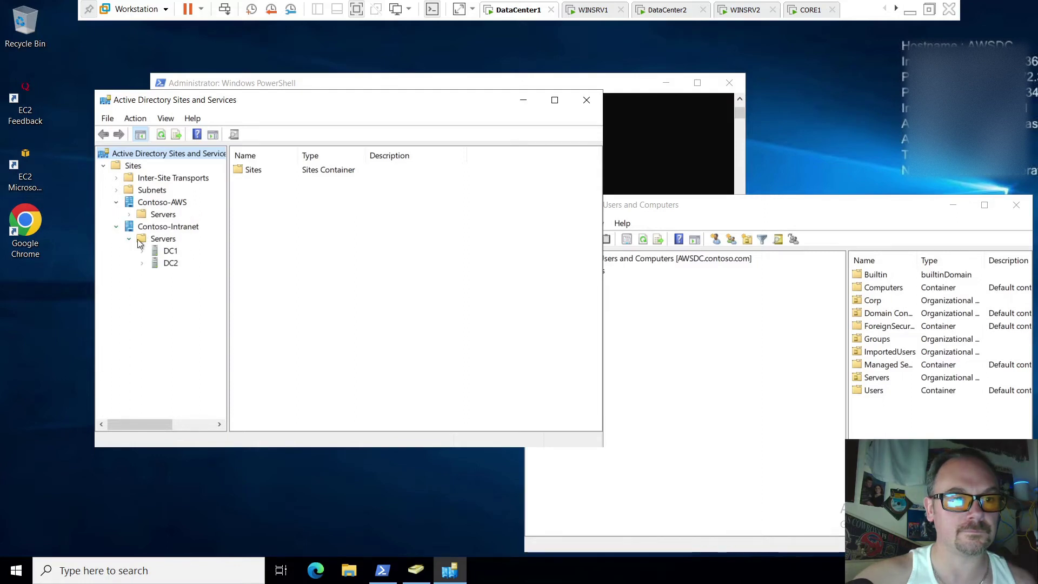
click(129, 215)
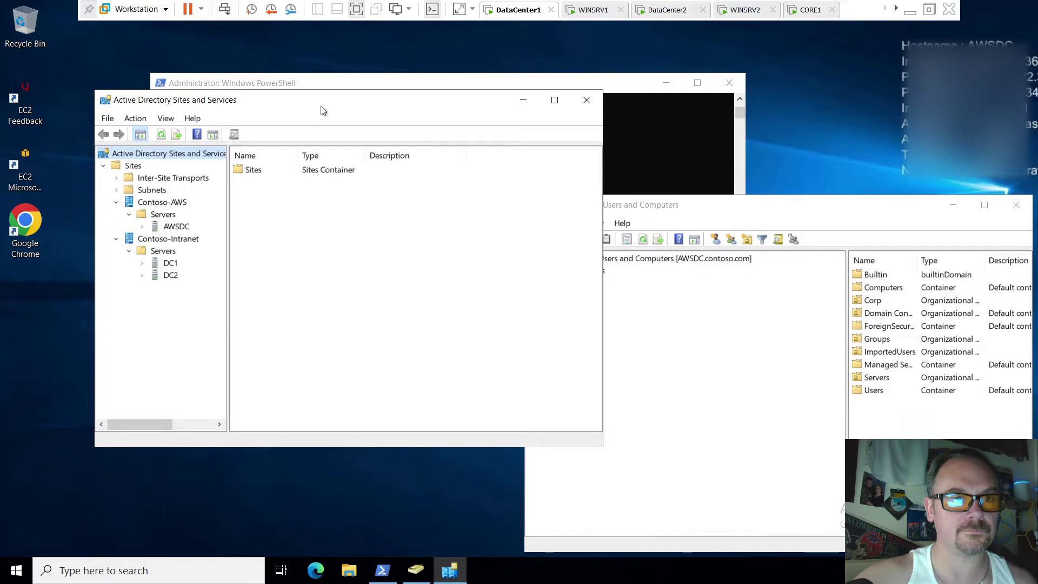
drag(324, 106, 284, 81)
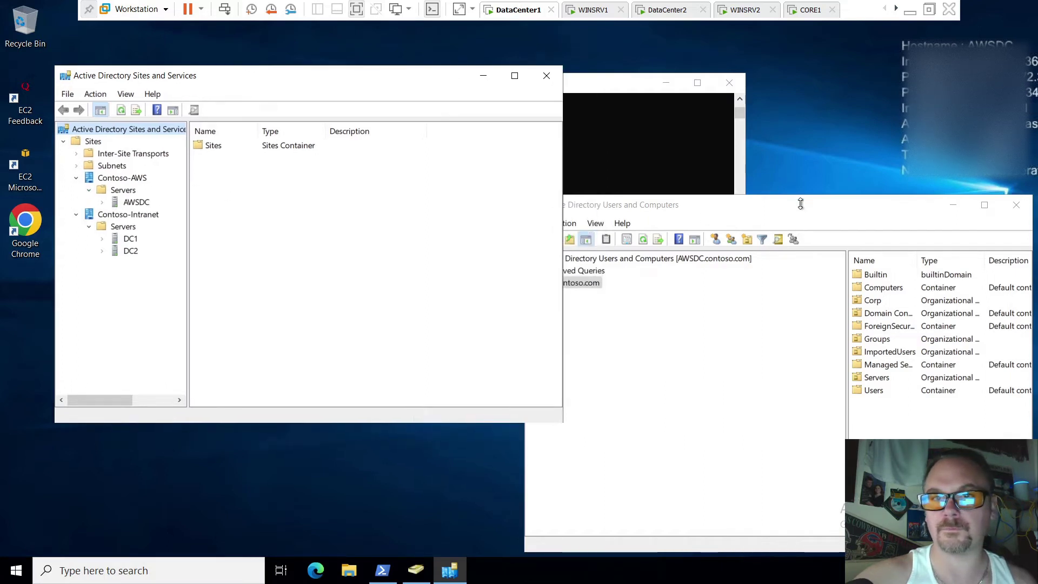
drag(800, 203, 690, 183)
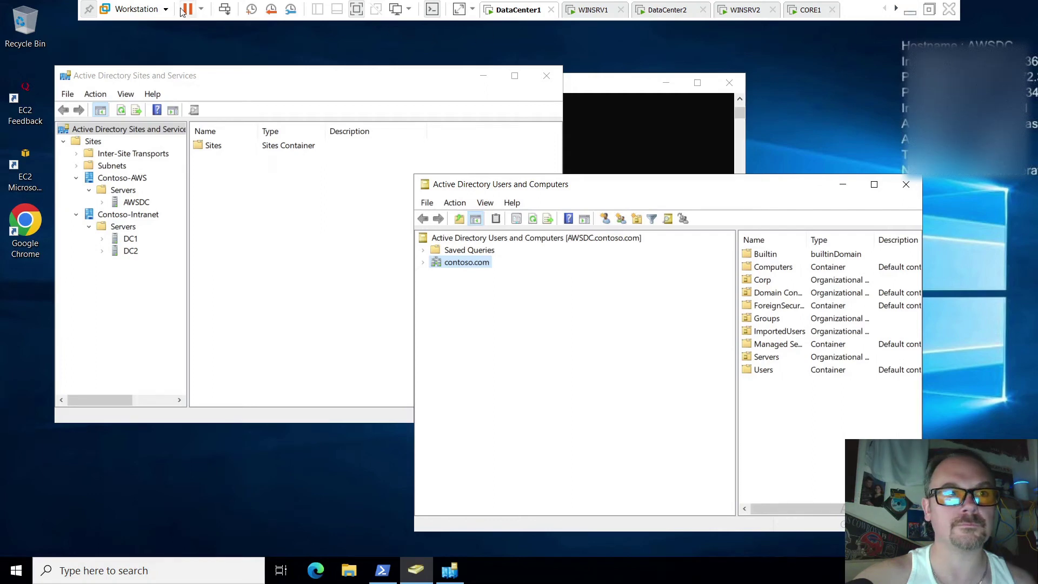
click(86, 9)
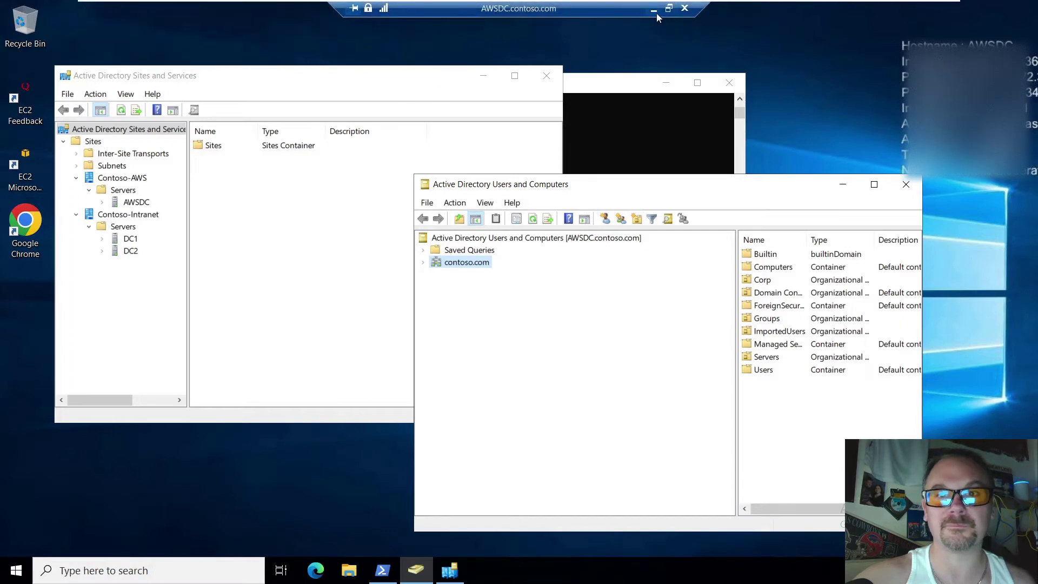
On DC1, open Corp > Users in ADUC and widen it to show Type and Description
click(654, 10)
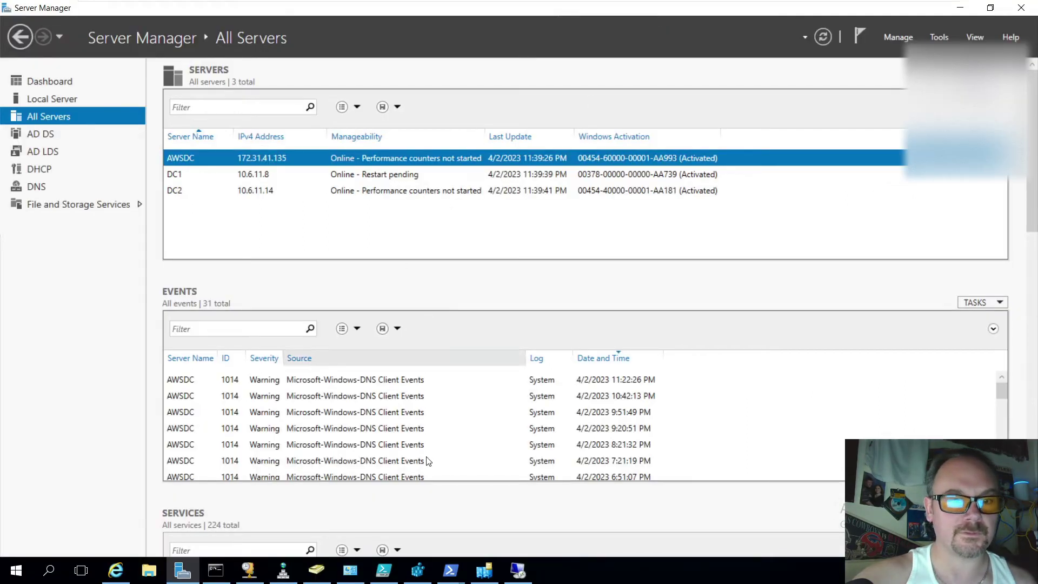
click(316, 570)
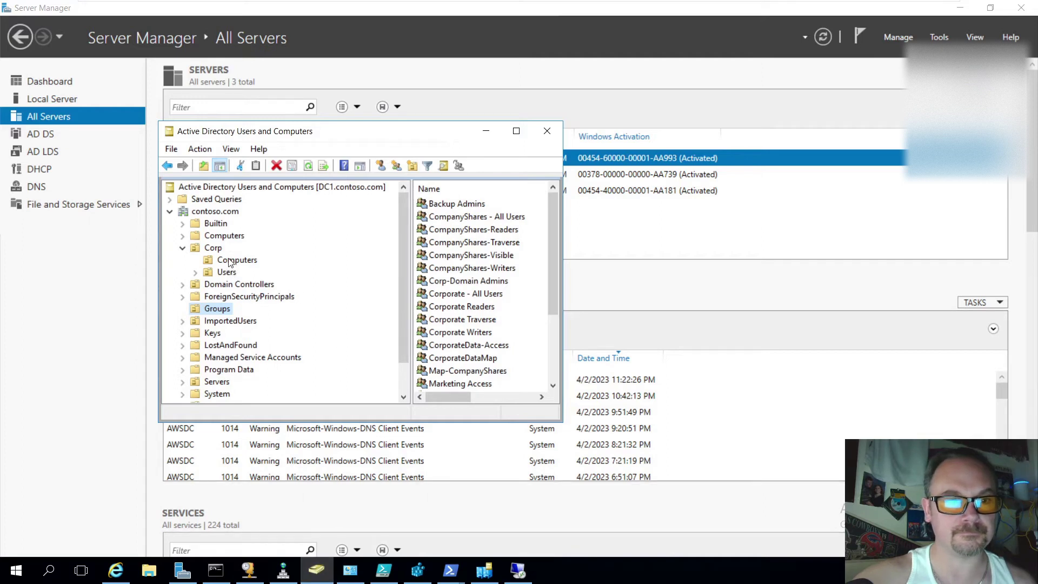
click(213, 247)
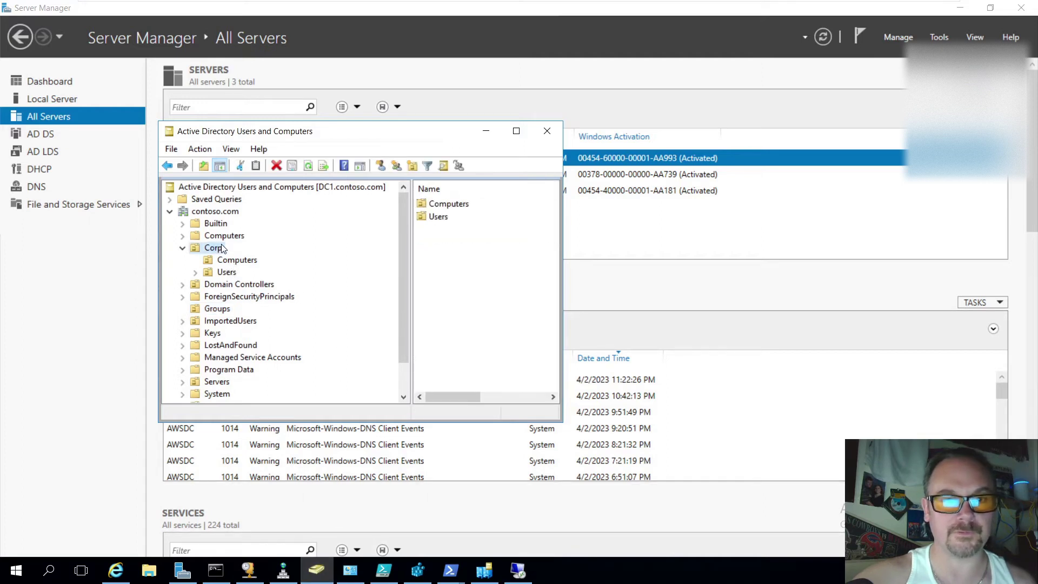
double_click(438, 216)
drag(564, 312, 693, 312)
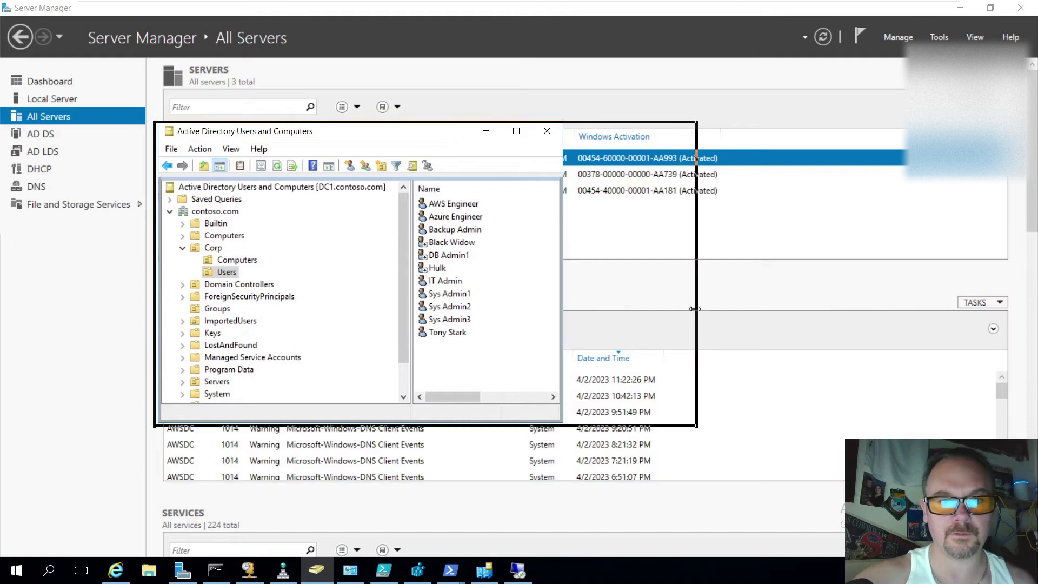
right_click(474, 369)
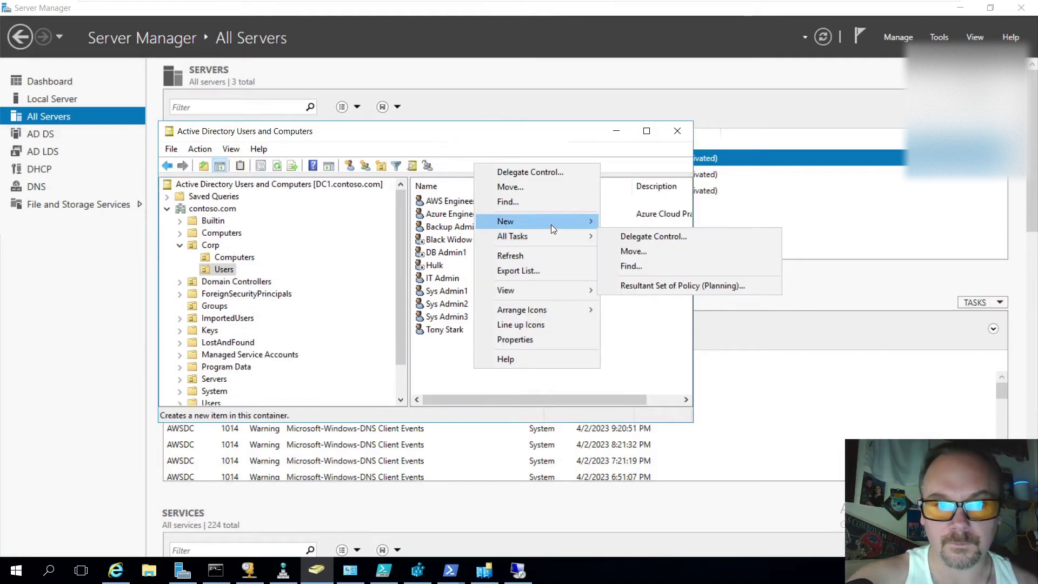
Create user New Staff with logon name NewStaff and a password in Corp/Users
mouse_move(551, 223)
click(646, 356)
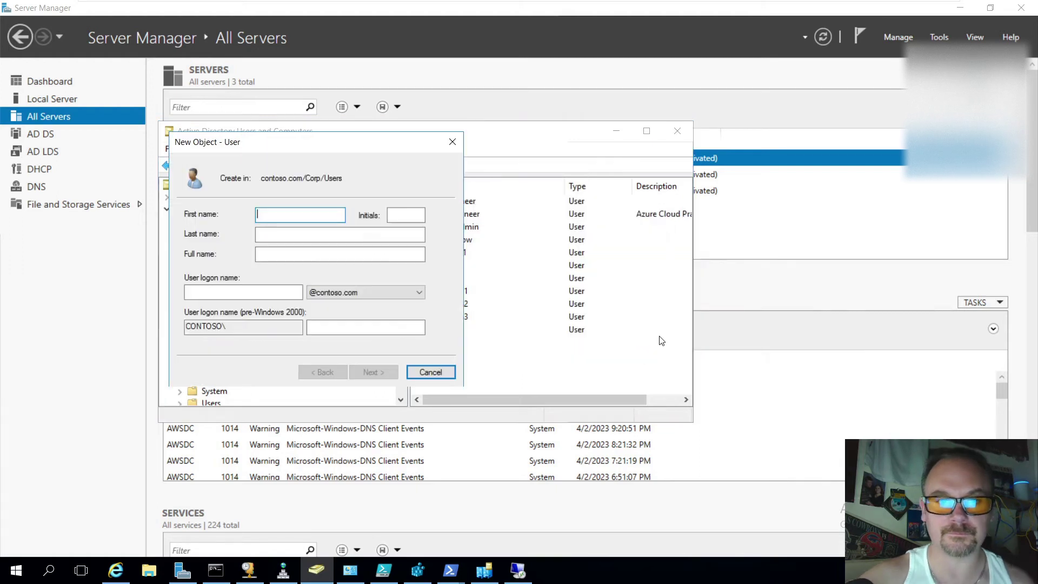
text(New)
key(Tab)
key(Tab)
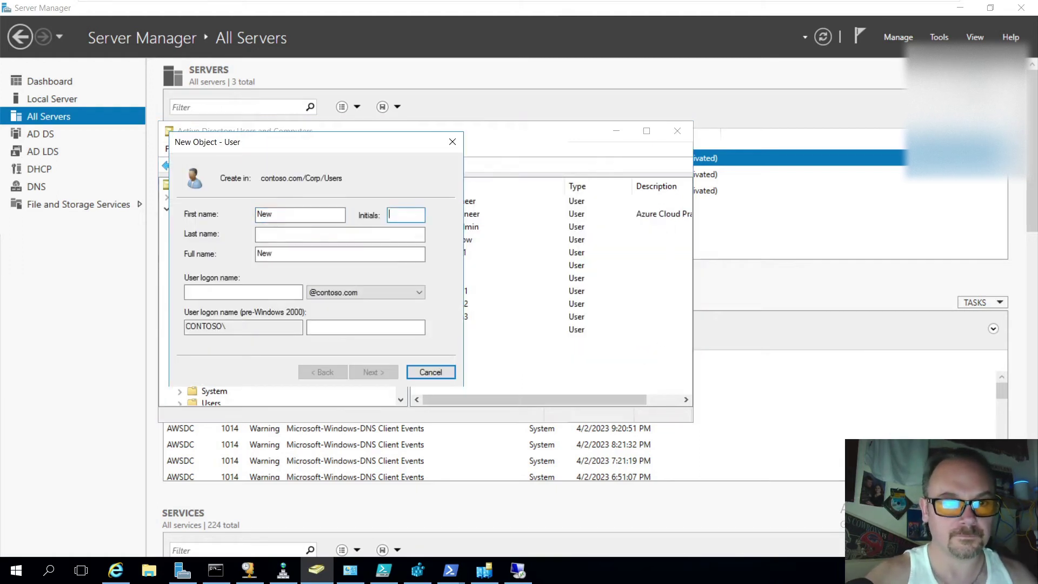
text(Staff)
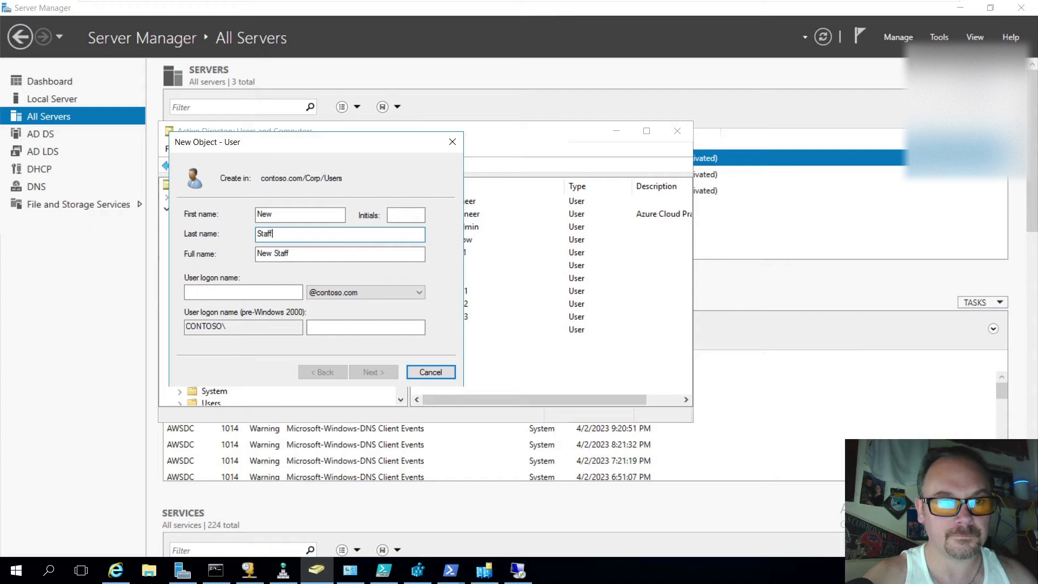
key(Tab)
key(Tab)
text(NewStaff)
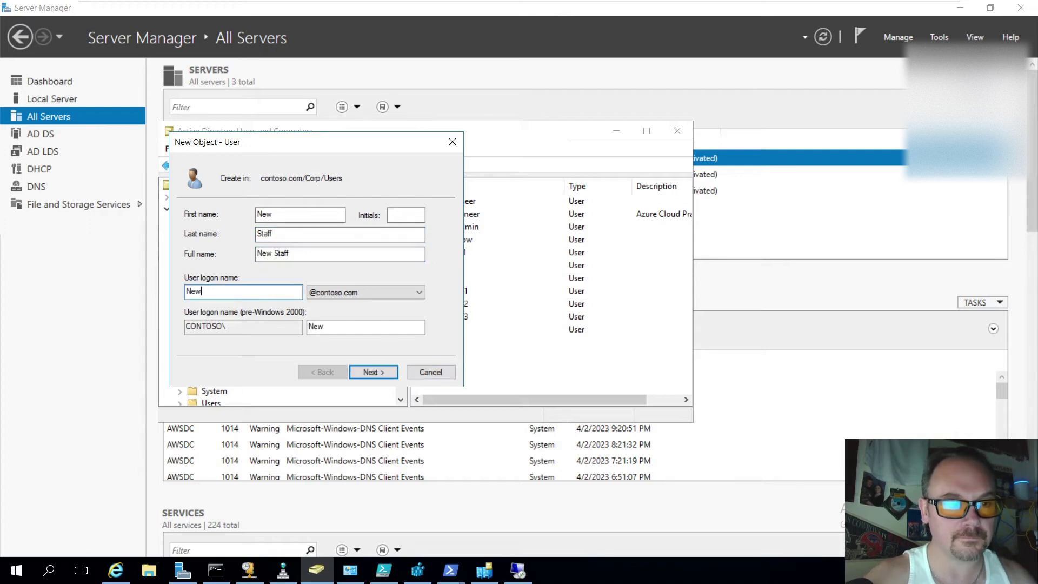
key(Return)
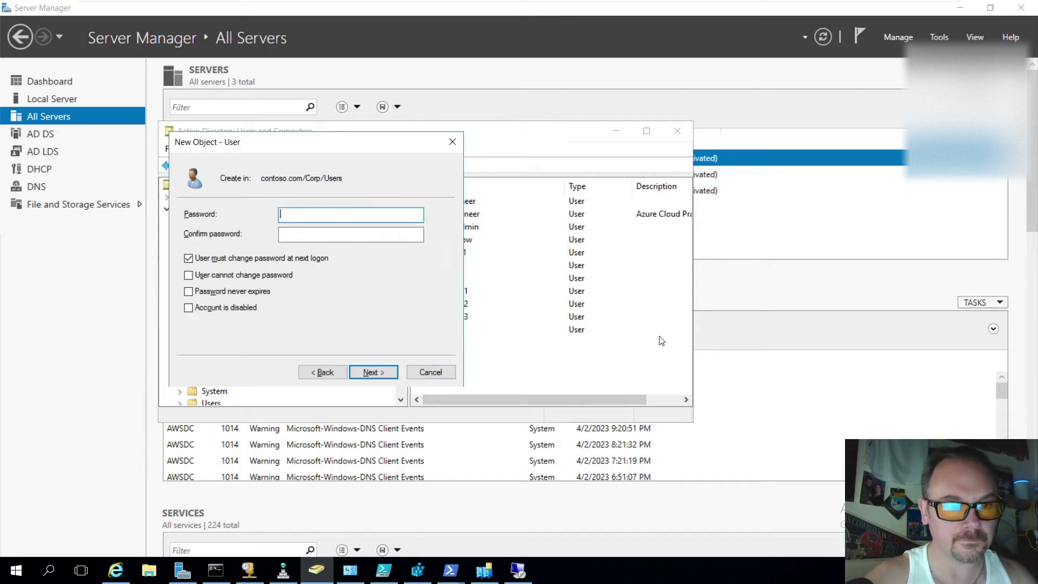
text(********)
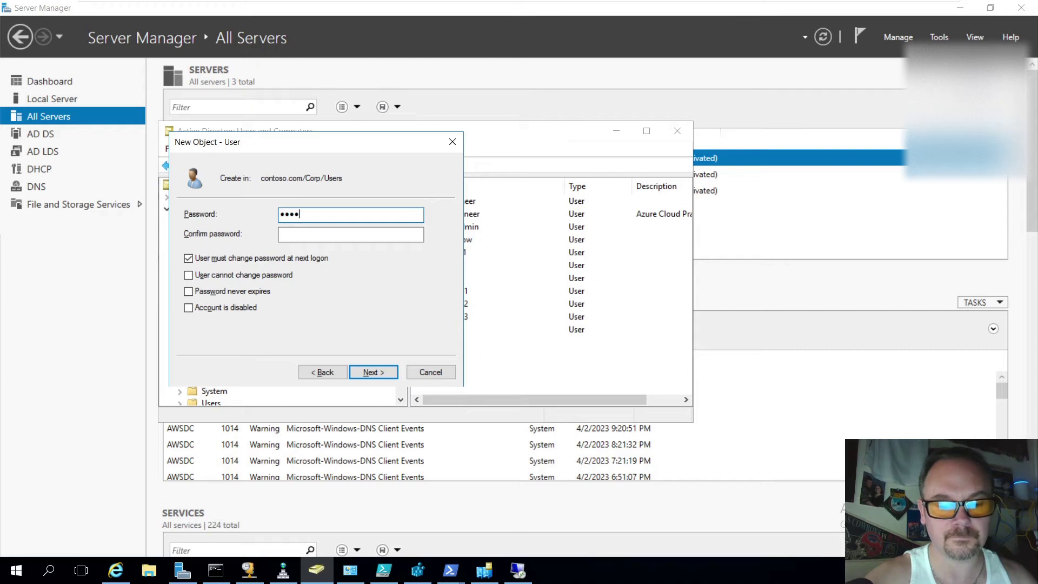
key(Tab)
text(*****)
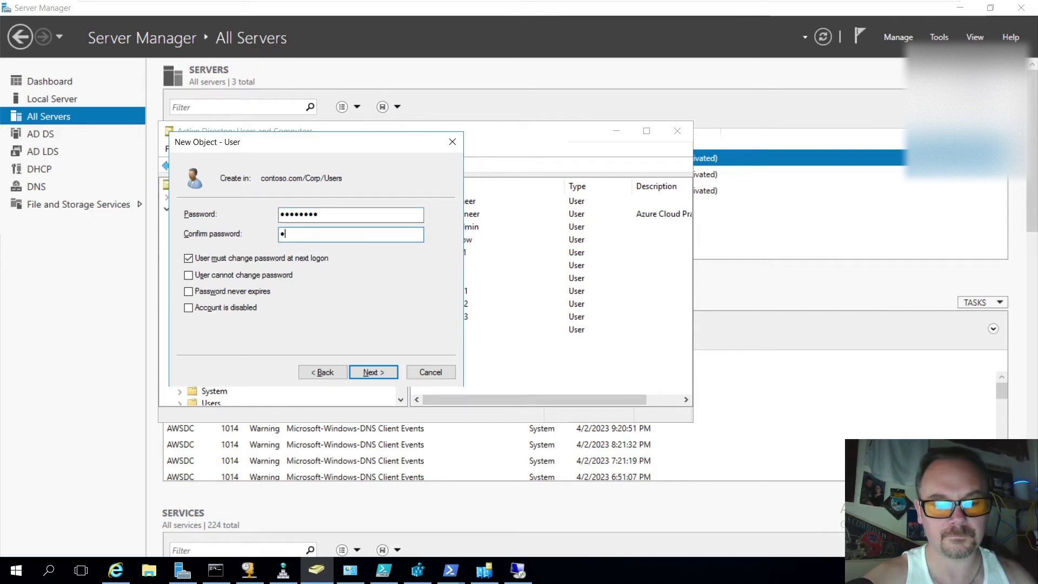
text(***)
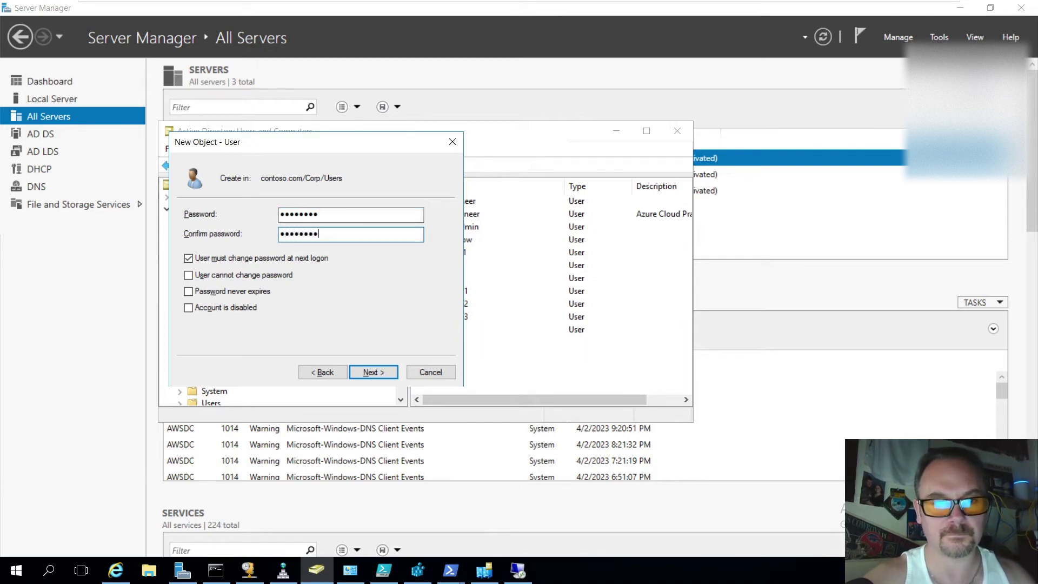
key(Return)
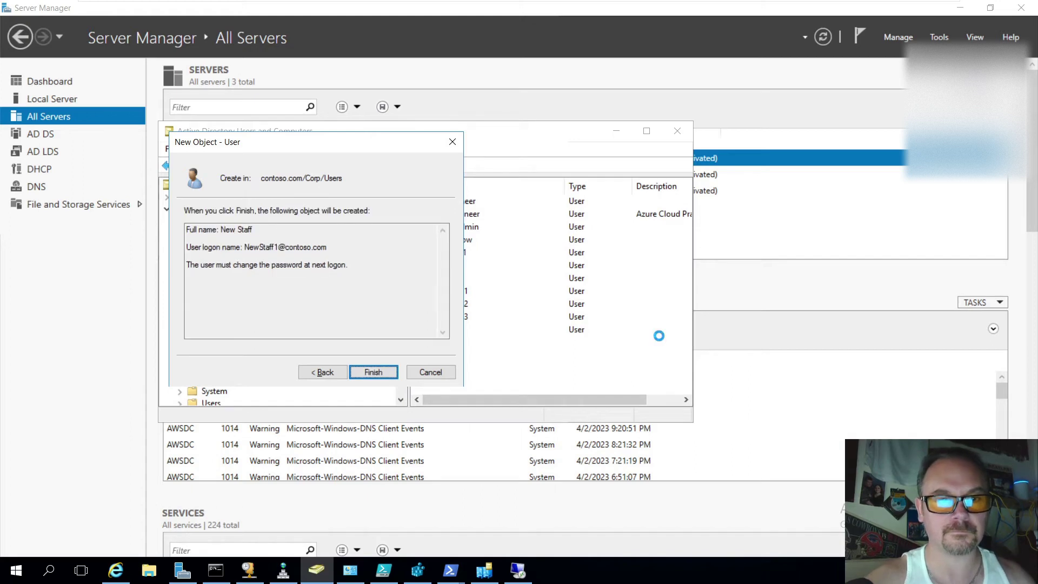
key(Return)
Select the new New Staff account, then switch to the AWSDC remote session
click(519, 384)
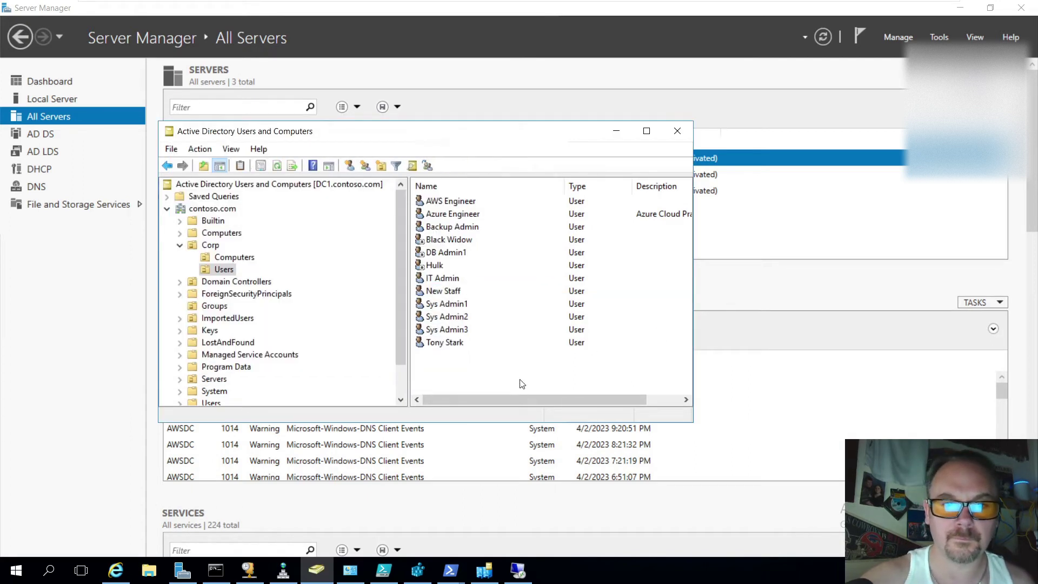
click(476, 291)
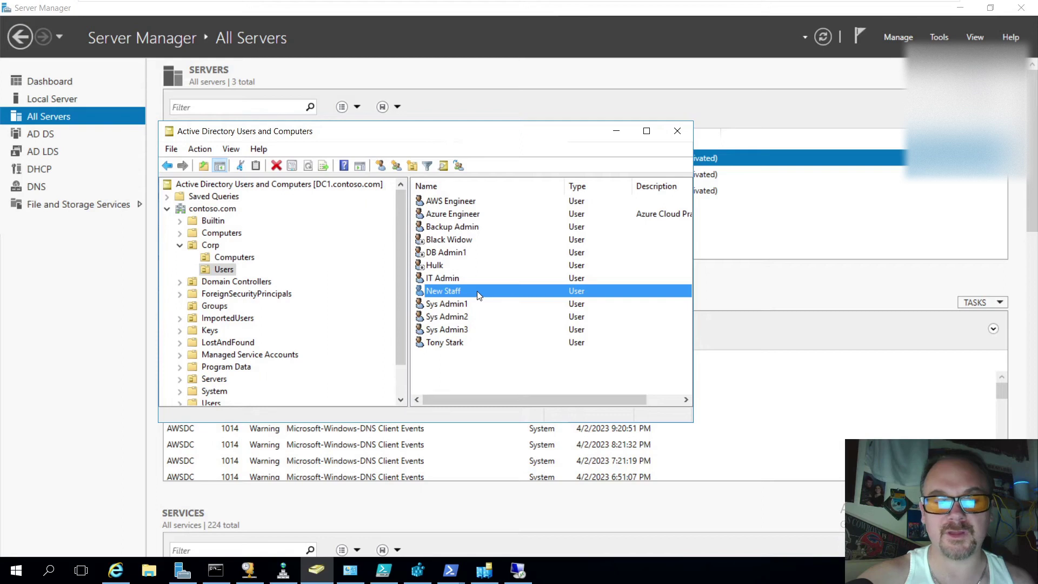
click(477, 291)
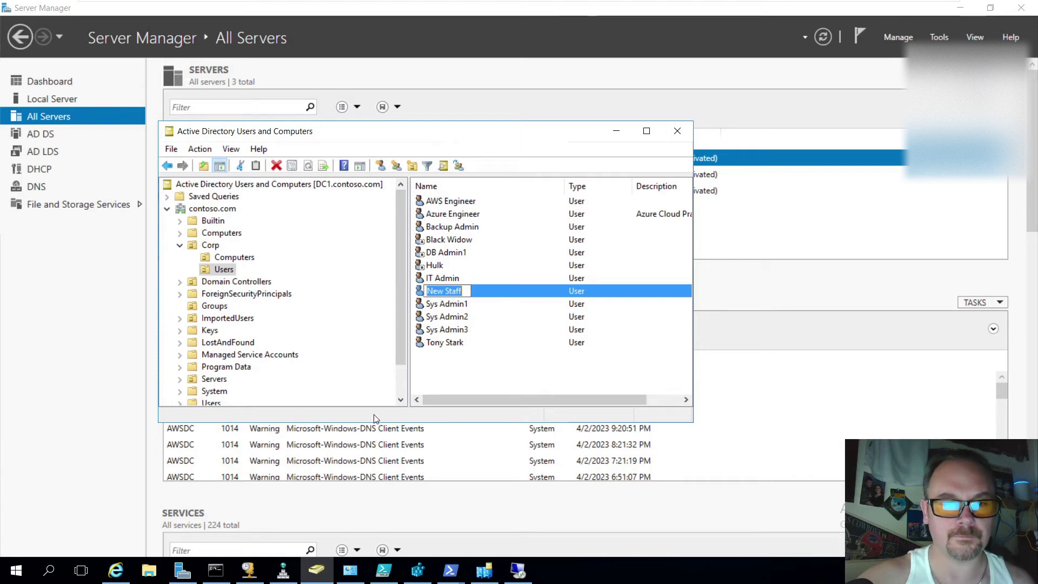
click(518, 571)
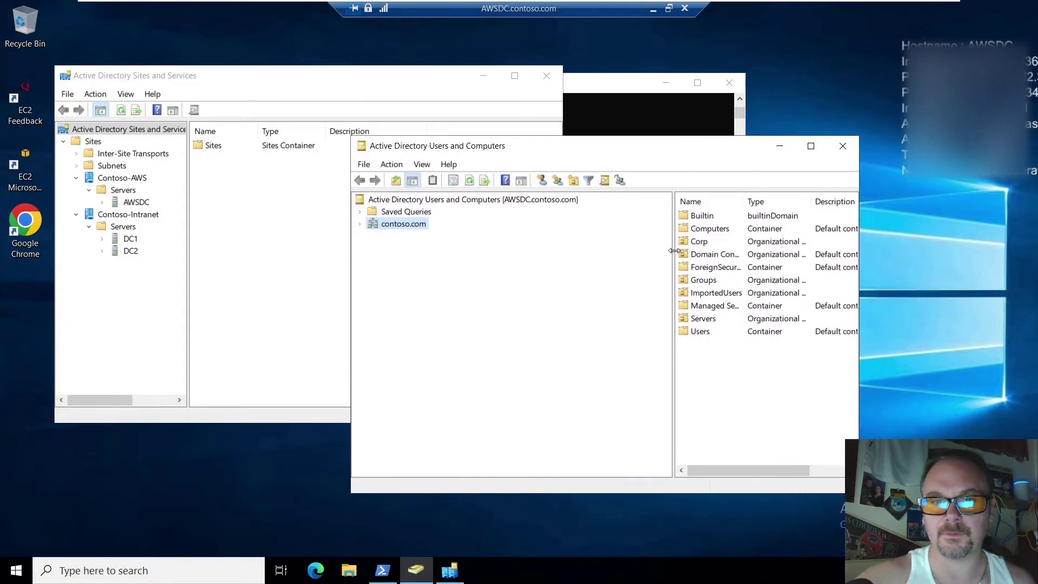
On AWSDC, open Corp > Users and refresh; only eleven users, no New Staff yet
drag(645, 258, 586, 257)
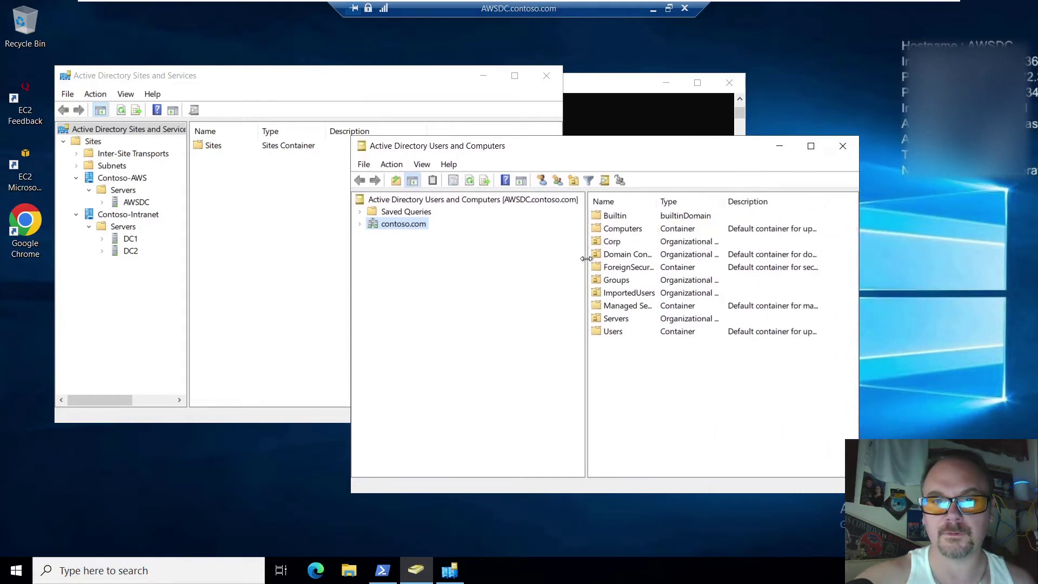
double_click(615, 243)
double_click(619, 232)
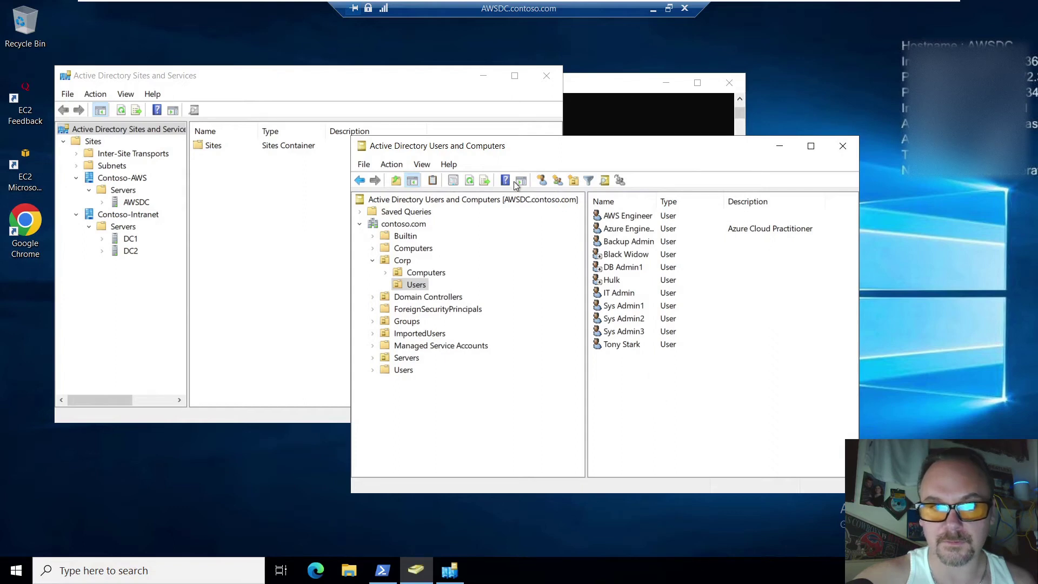
click(473, 181)
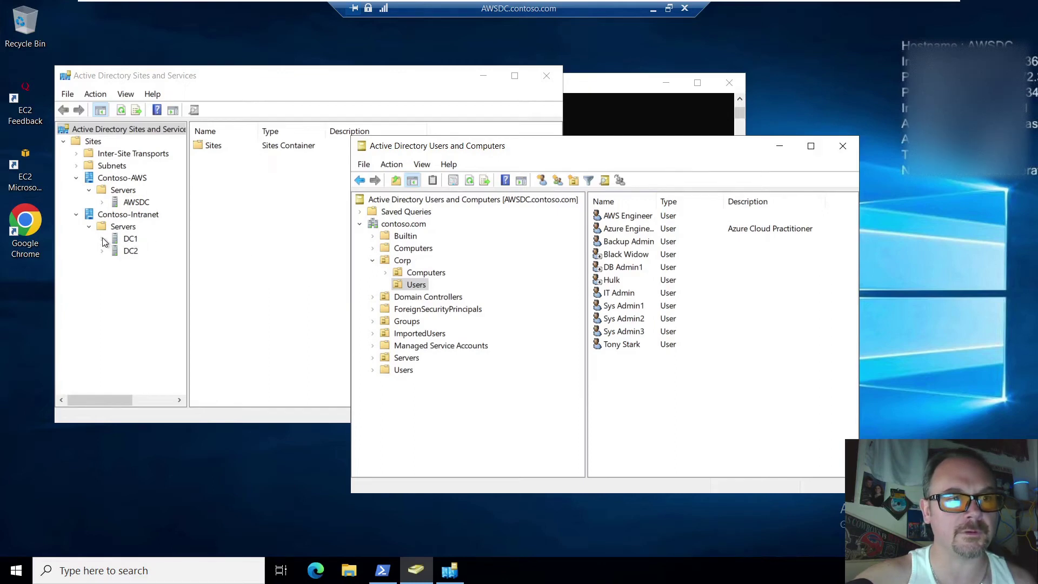
click(130, 202)
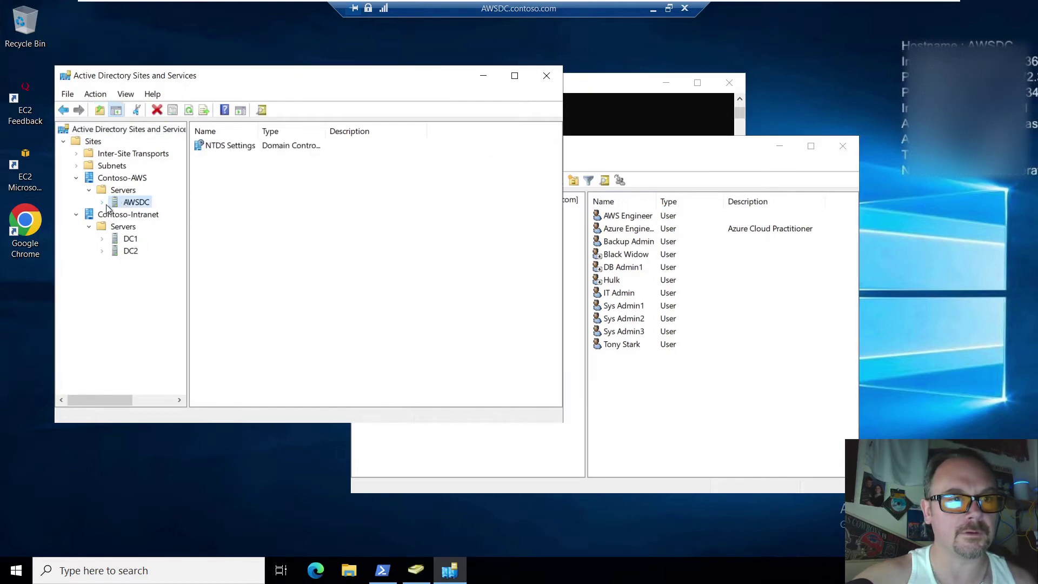
Replicate Now on AWSDC's DC2 connection under NTDS Settings, then refresh ADUC to show New Staff
click(103, 203)
click(127, 216)
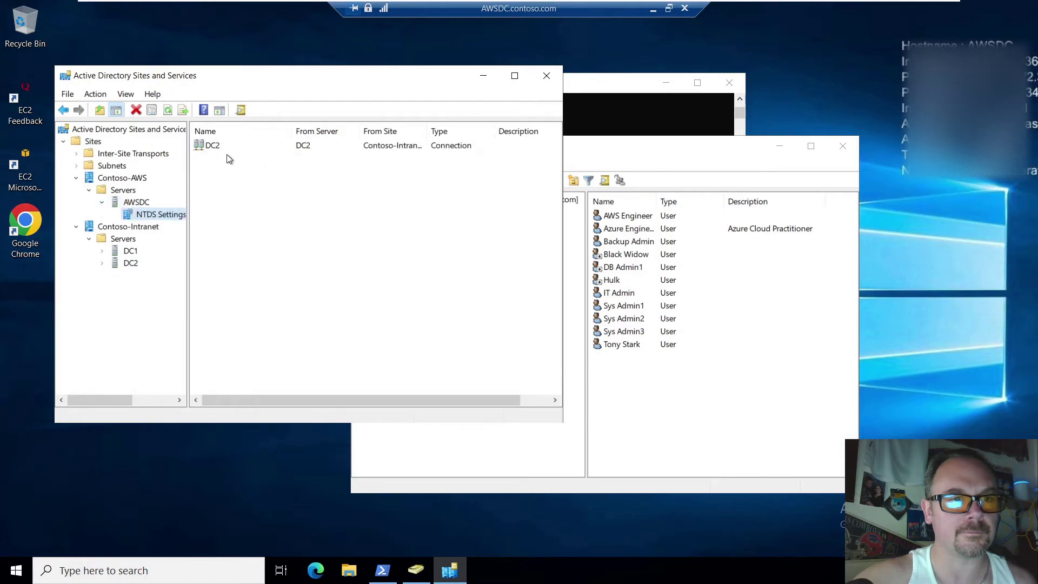
click(219, 146)
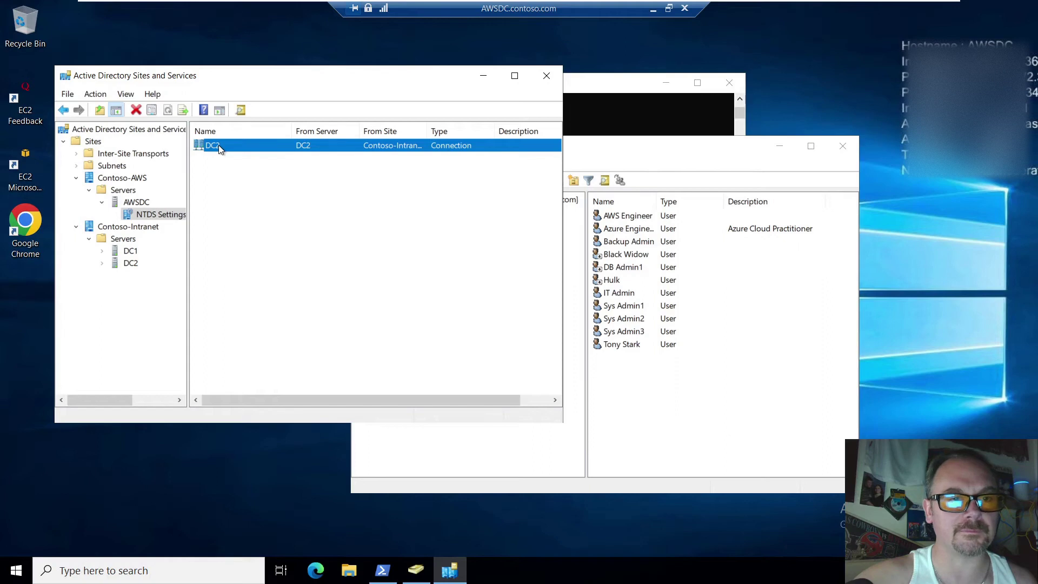
right_click(218, 145)
click(265, 170)
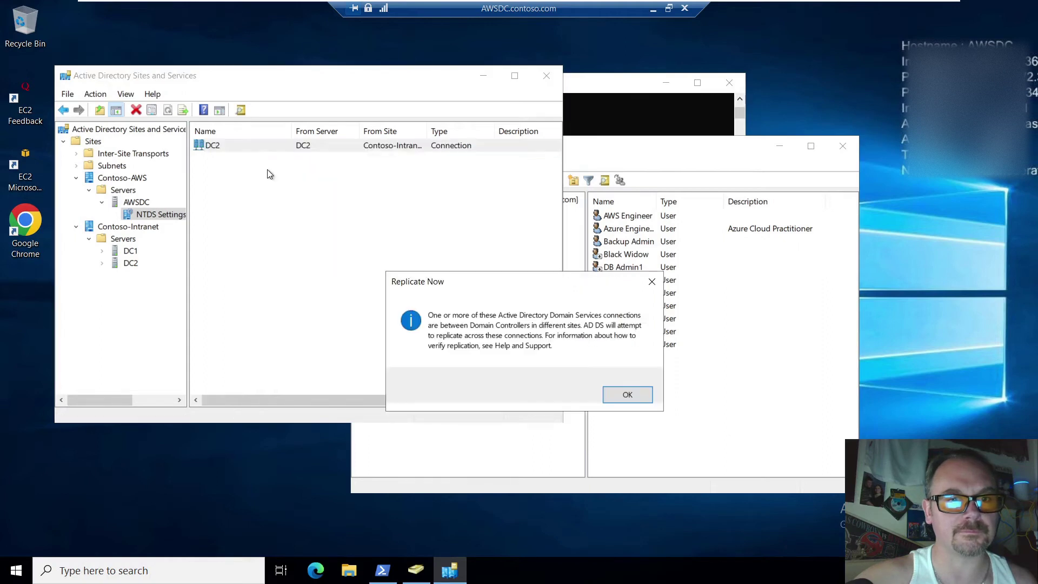
click(614, 394)
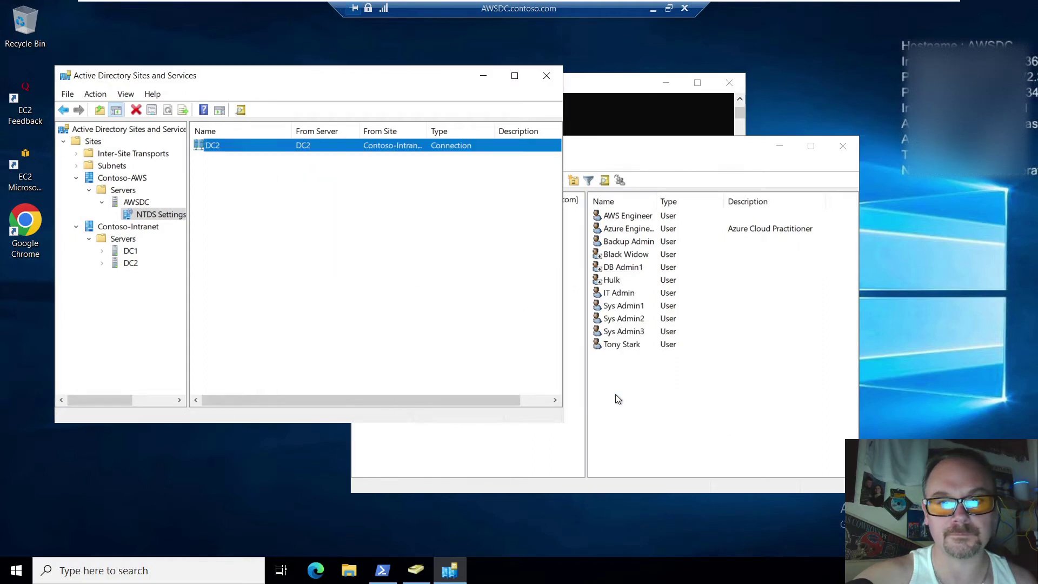
click(671, 424)
click(469, 181)
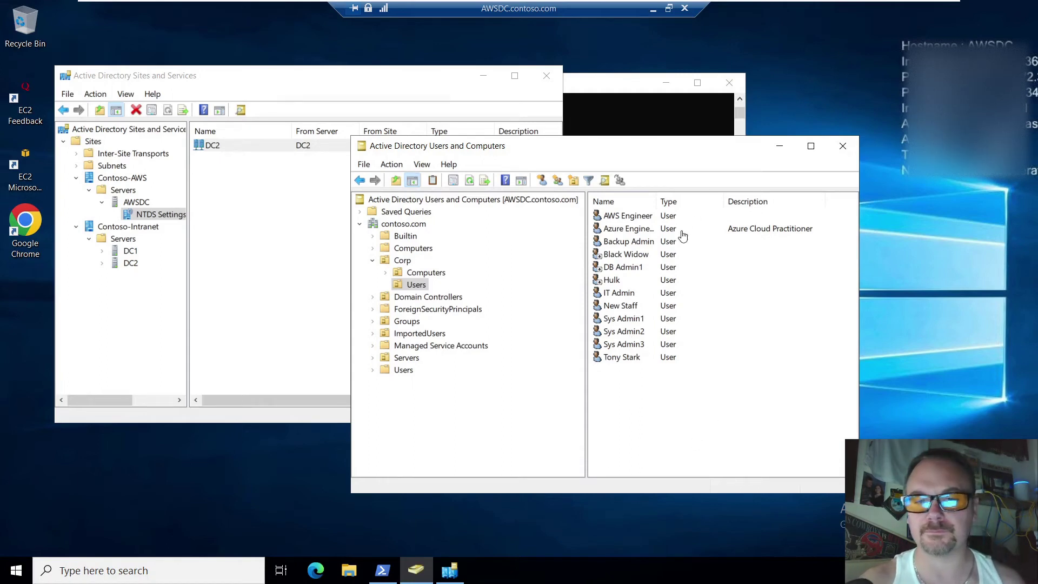
click(634, 307)
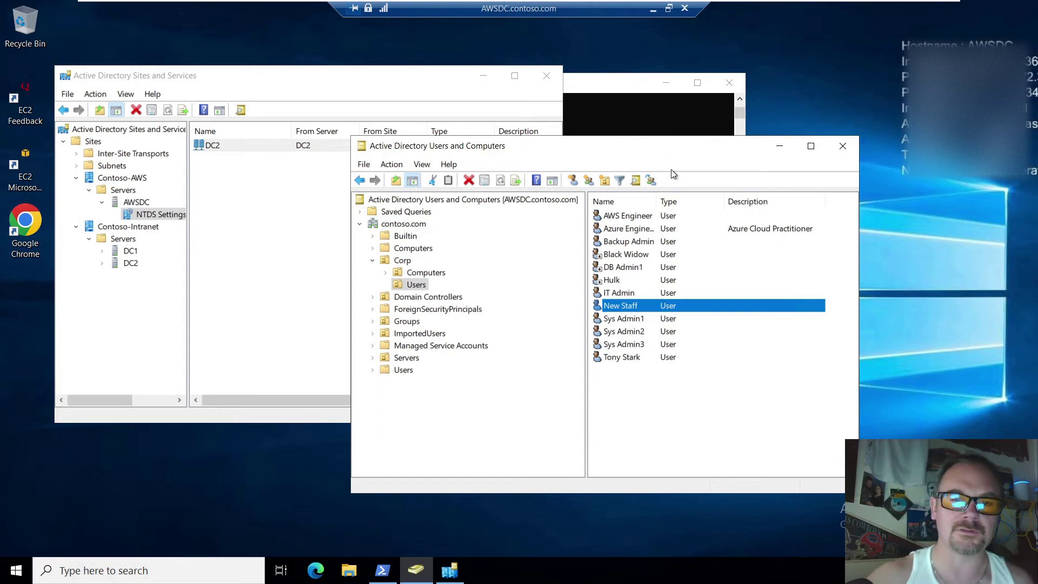
click(696, 413)
click(635, 309)
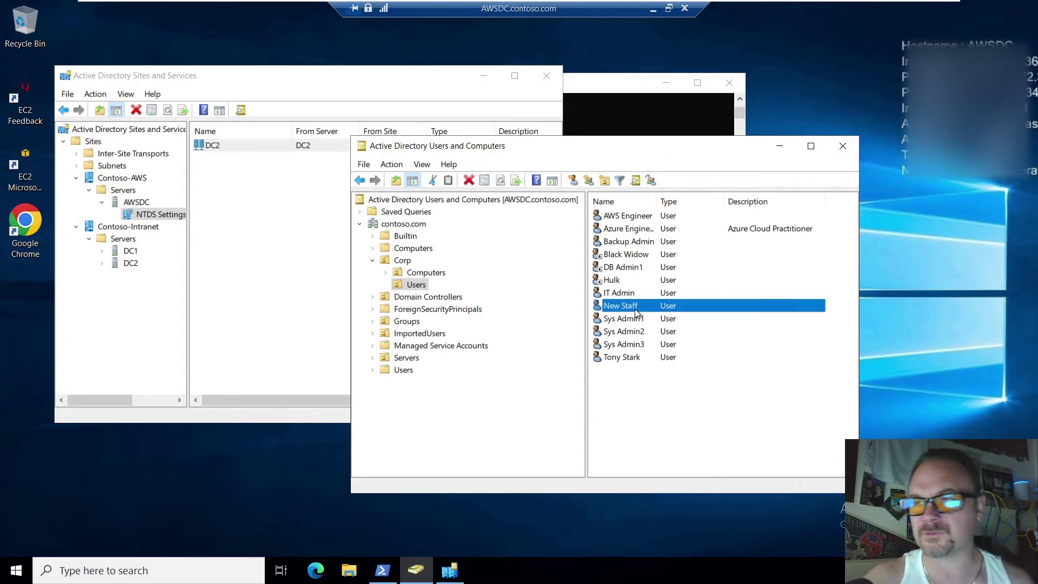